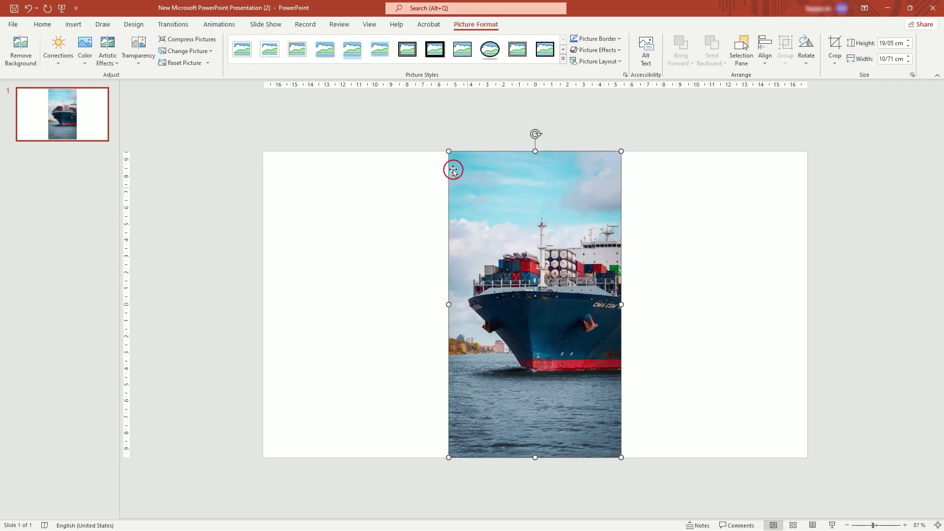
Enlarge the ship photo to 22.11 × 12.44 cm, overhanging the slide's top and bottom edges, and shift it slightly down.
left_click_drag(447, 150, 422, 118)
left_click_drag(496, 229, 442, 240)
left_click(259, 120)
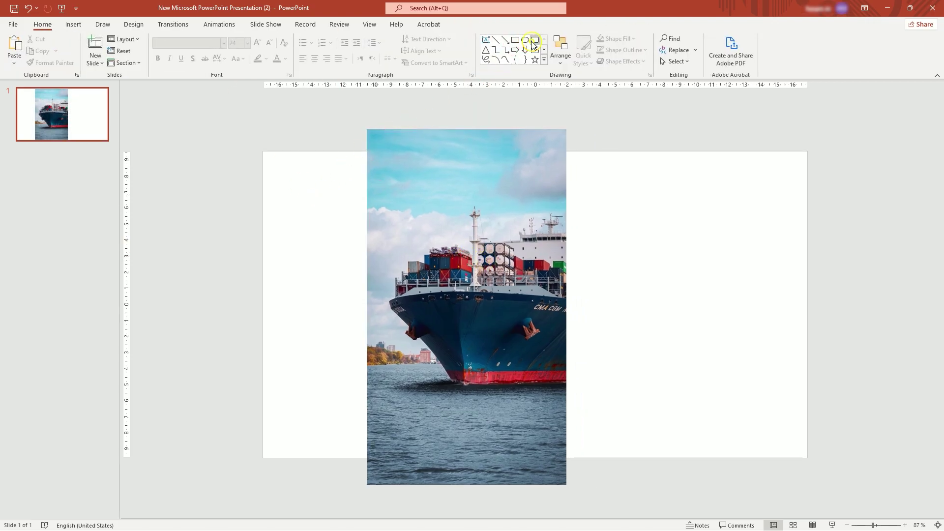
Draw a 13.65 × 5.42 cm pill-shaped rounded rectangle right of the photo, with no outline.
mouse_move(728, 192)
left_mouse_down()
mouse_move(643, 363)
mouse_move(640, 410)
left_mouse_up()
left_click_drag(657, 191, 692, 197)
left_click_drag(699, 281, 672, 273)
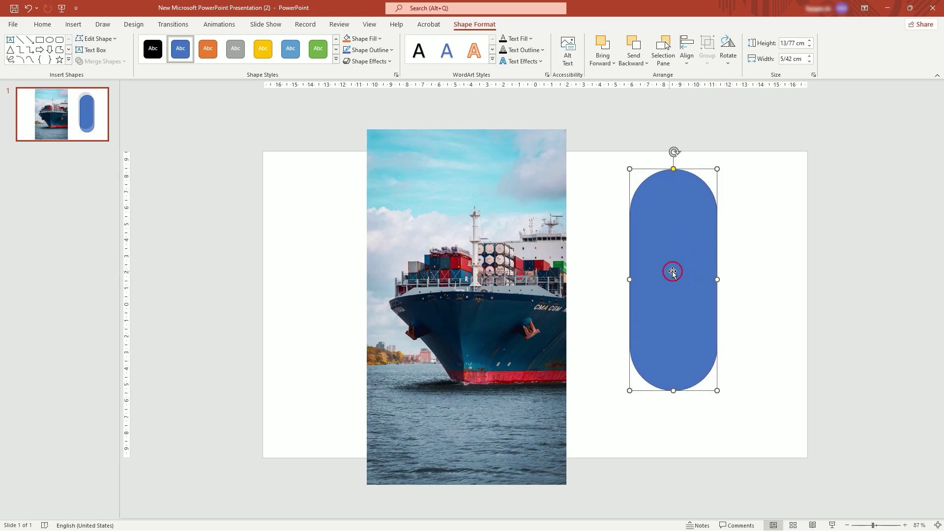
left_click(379, 54)
left_click(368, 161)
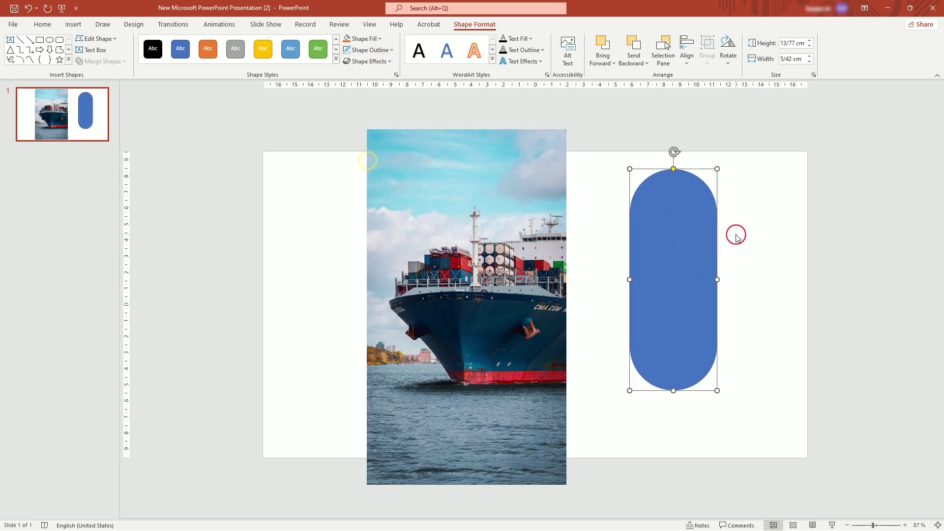
left_click_drag(676, 250, 673, 244)
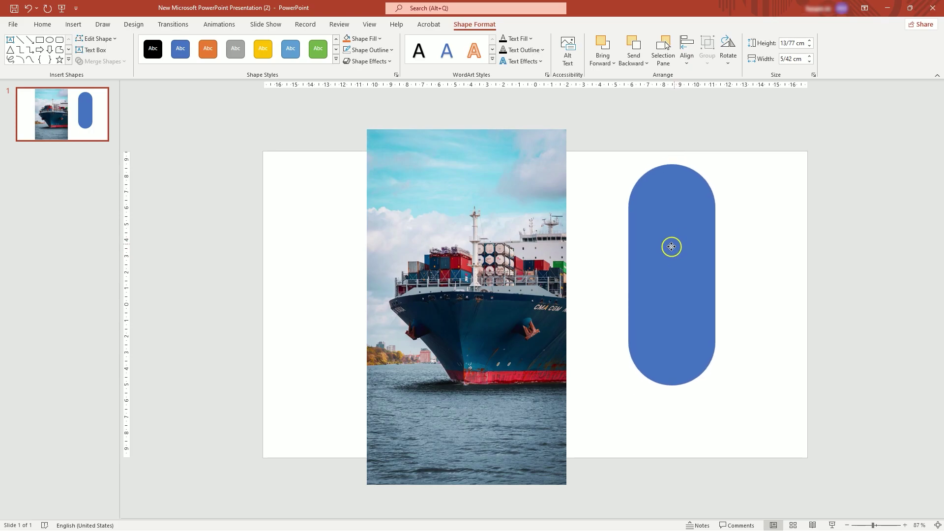
Bring up the More Rotation Options settings for the pill.
left_click(693, 278)
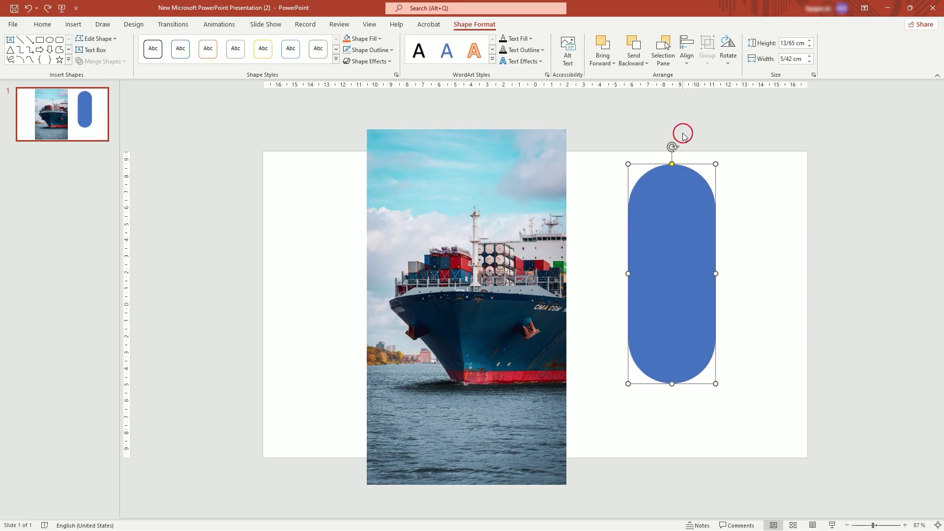
left_click(727, 63)
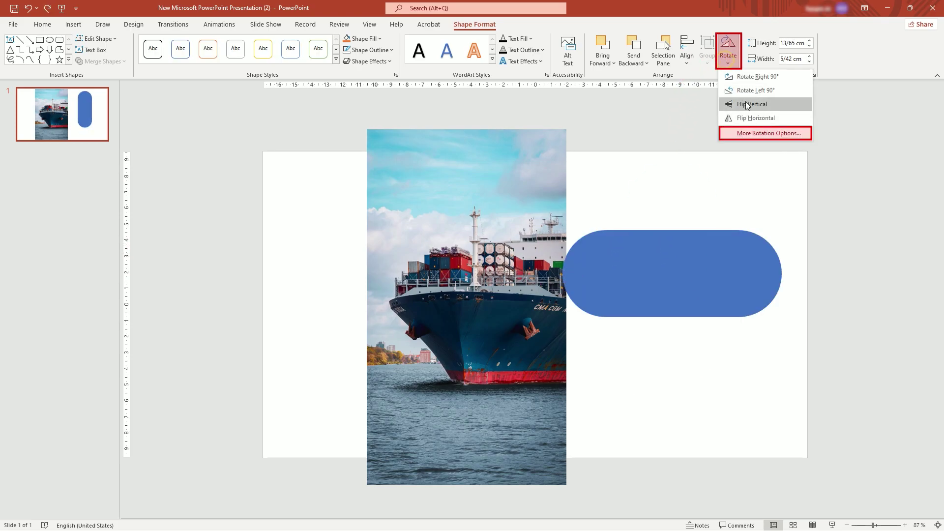
left_click(759, 132)
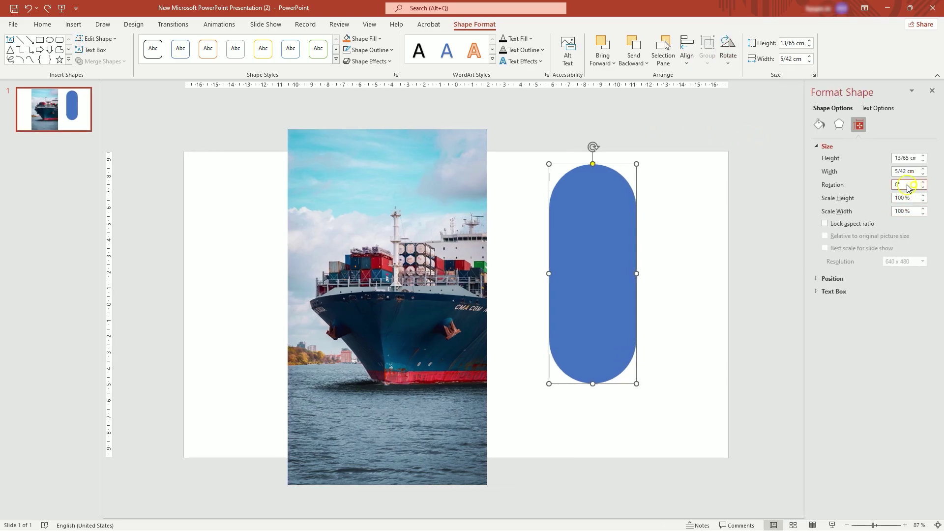
Rotate the pill to 45°.
left_click_drag(907, 187, 878, 187)
type("45")
key("Return")
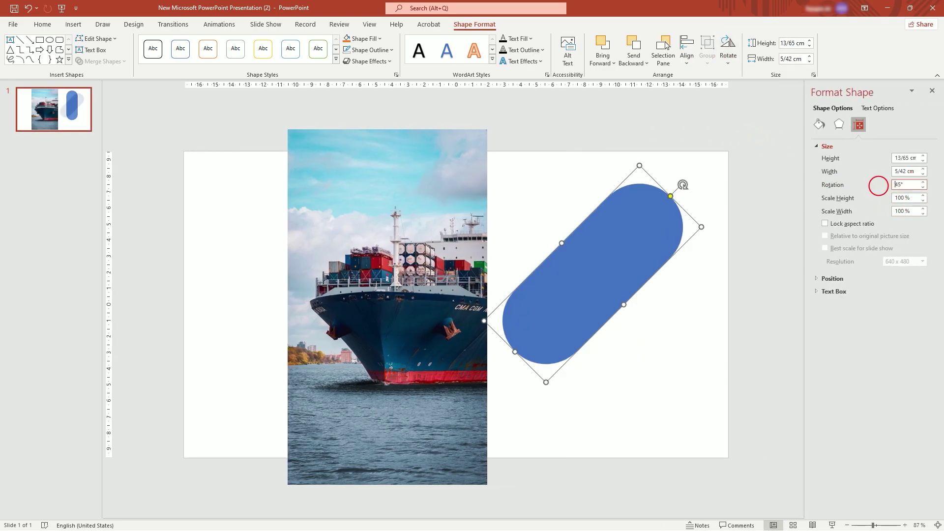
Duplicate the pill, rotate the copy to -45°, and join their ends into a right-pointing chevron.
left_click_drag(588, 250, 604, 270)
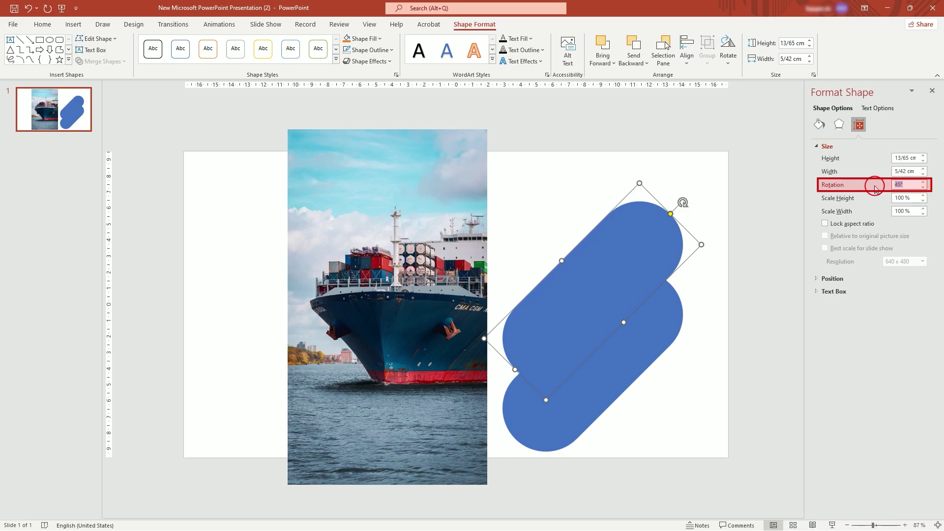
key("Return")
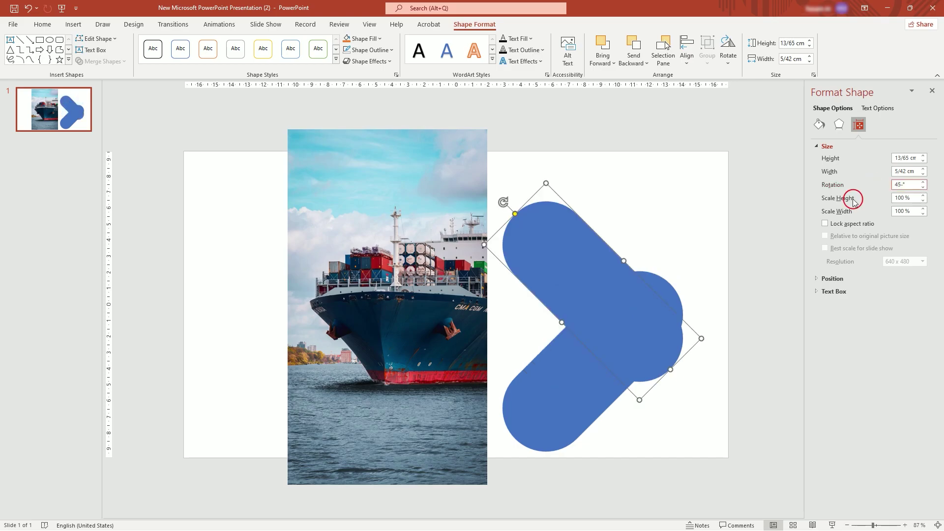
left_click_drag(617, 347, 620, 317)
key("ctrl+z")
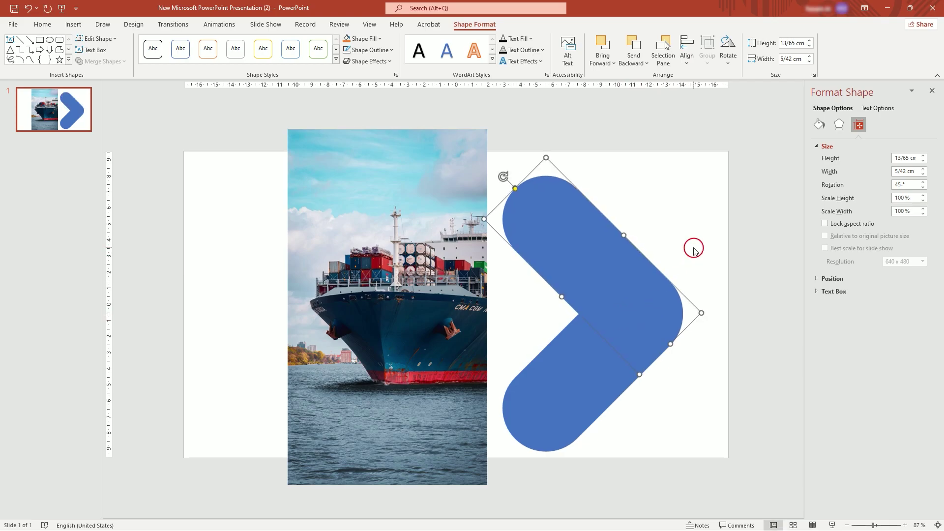
left_click(694, 249)
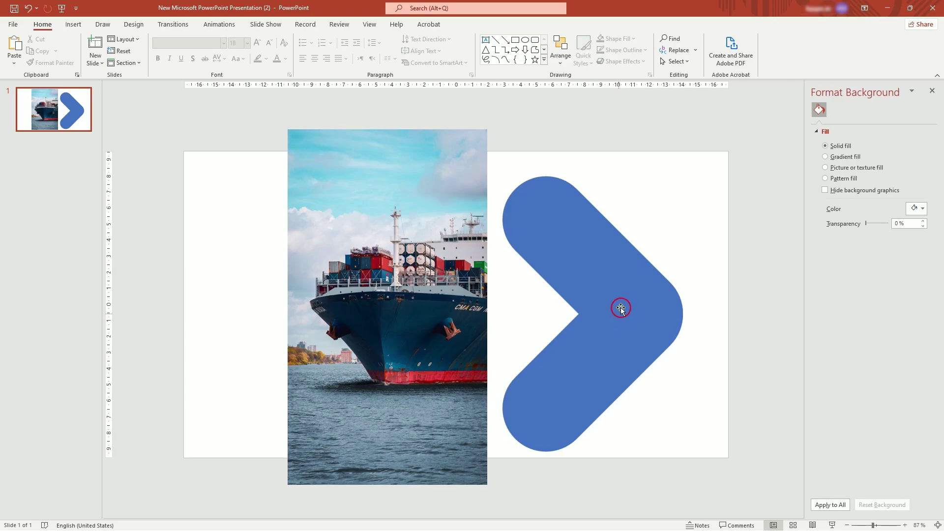
Lengthen the chevron's upper arm up and to the left.
left_click(546, 217)
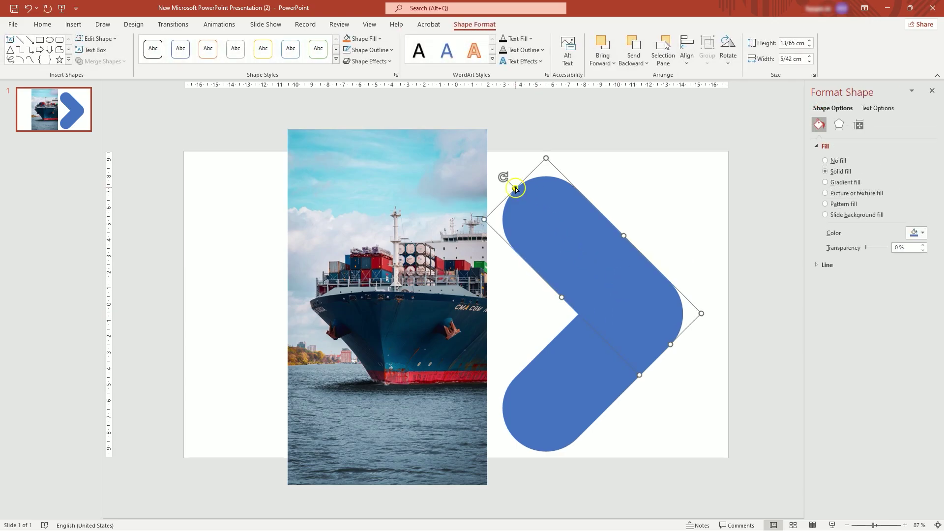
left_click_drag(515, 189, 506, 148)
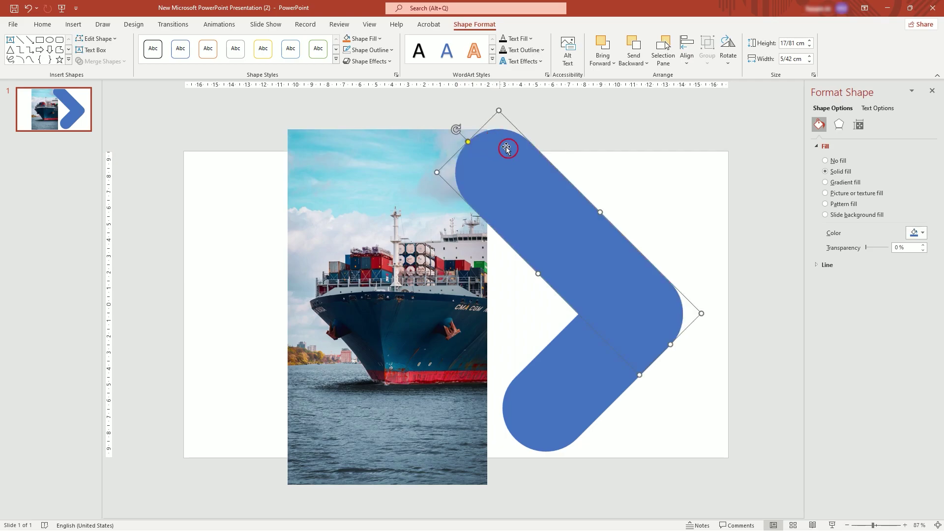
left_click(681, 227)
Union both arms into one 13.71 × 17.87 cm chevron and place a copy over the ship photo.
left_click(589, 381)
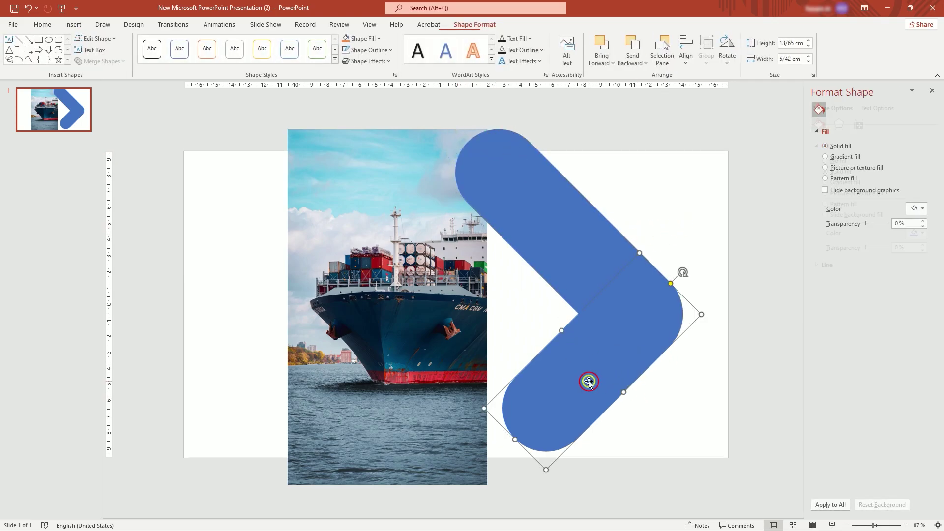
left_click(566, 252, "shift")
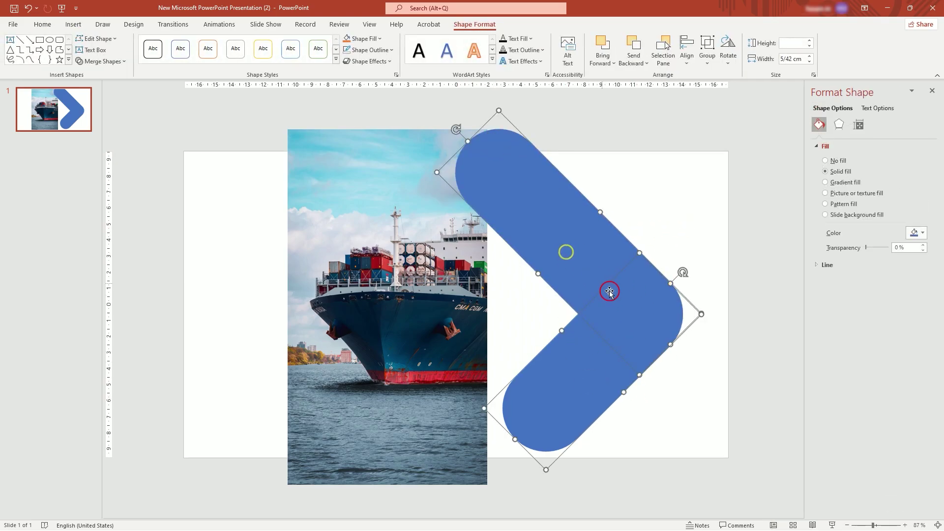
left_click(103, 61)
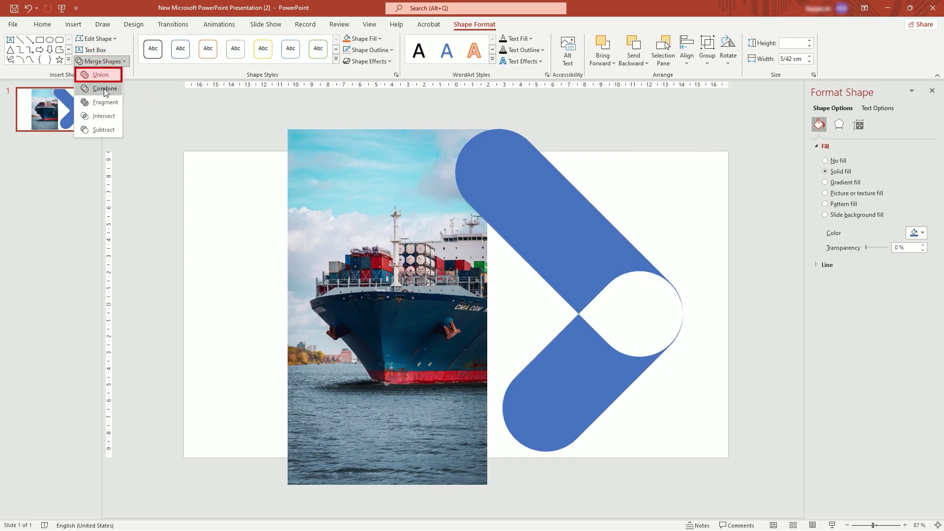
left_click(101, 74)
left_click_drag(639, 328, 742, 314)
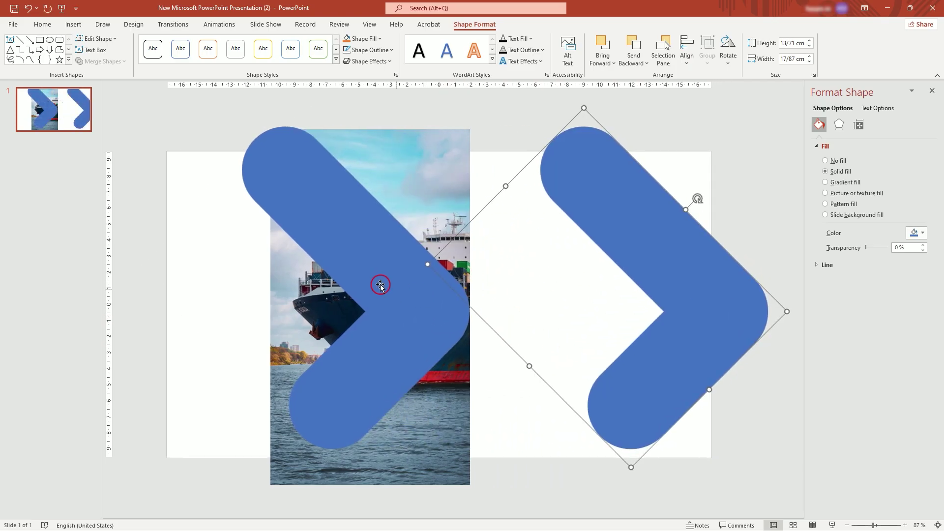
Intersect the ship photo with the chevron over it, clipping the photo to the rounded chevron shape.
left_click(363, 313)
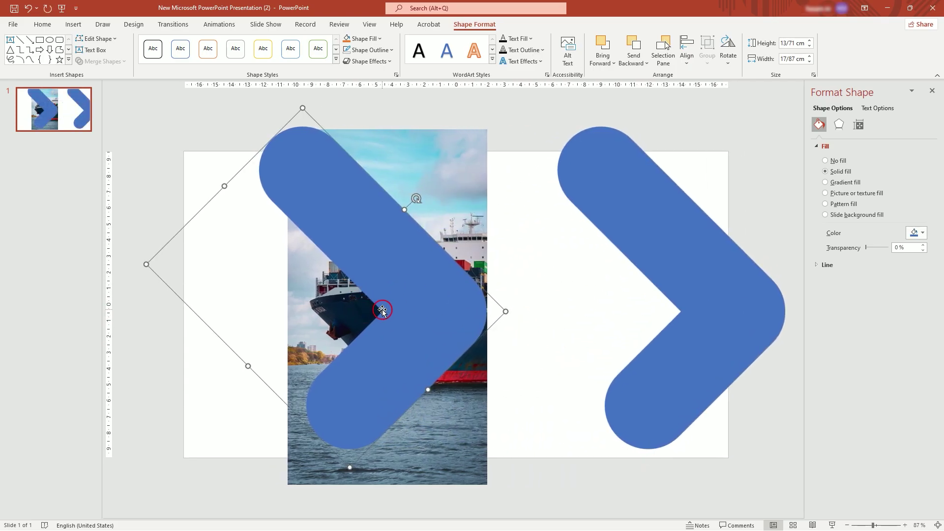
left_click_drag(145, 265, 169, 266)
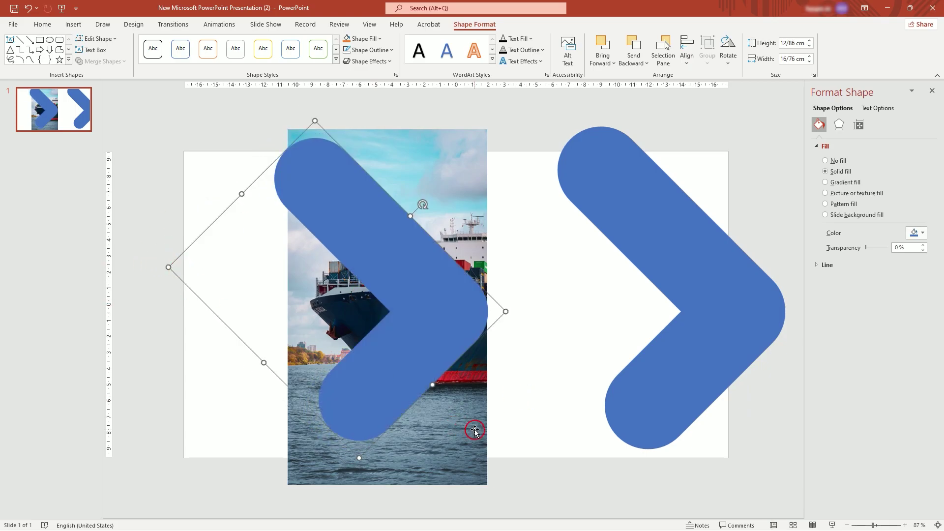
key("ctrl+z")
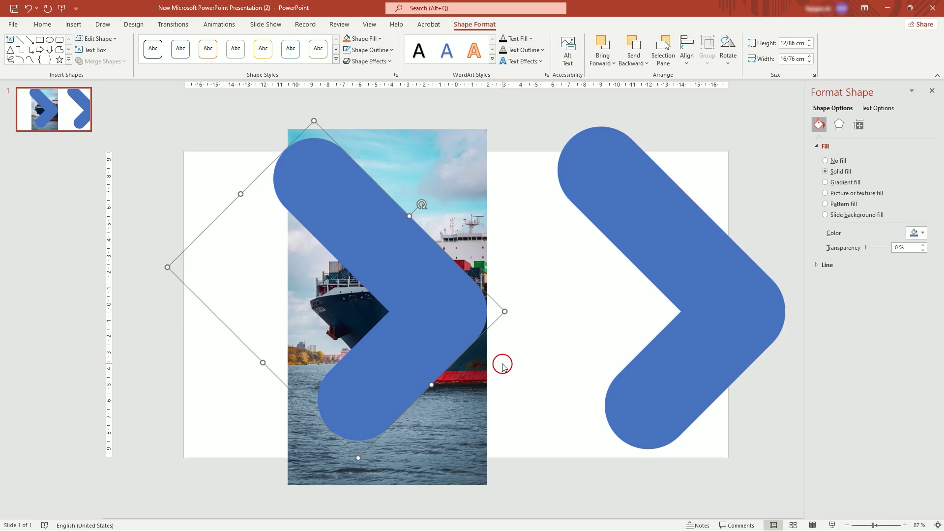
left_click(533, 258)
left_click(477, 208)
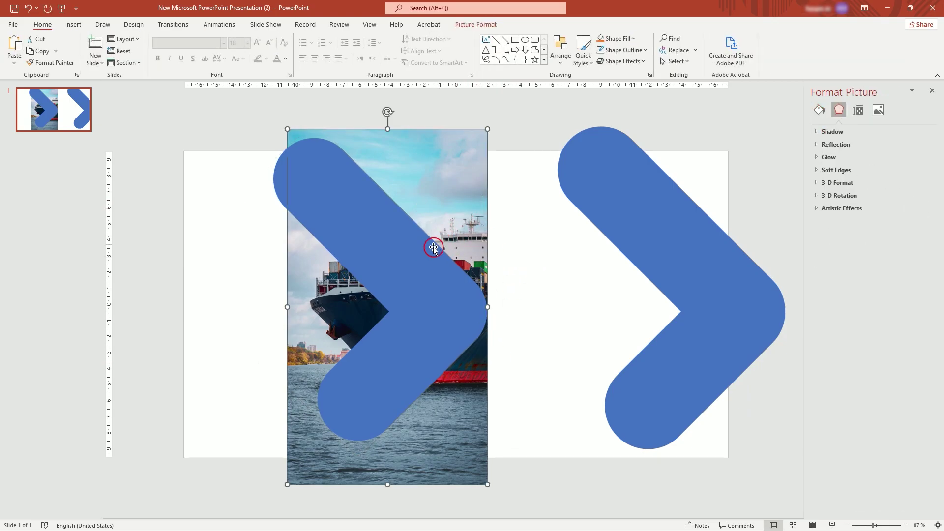
left_click(398, 253, "shift")
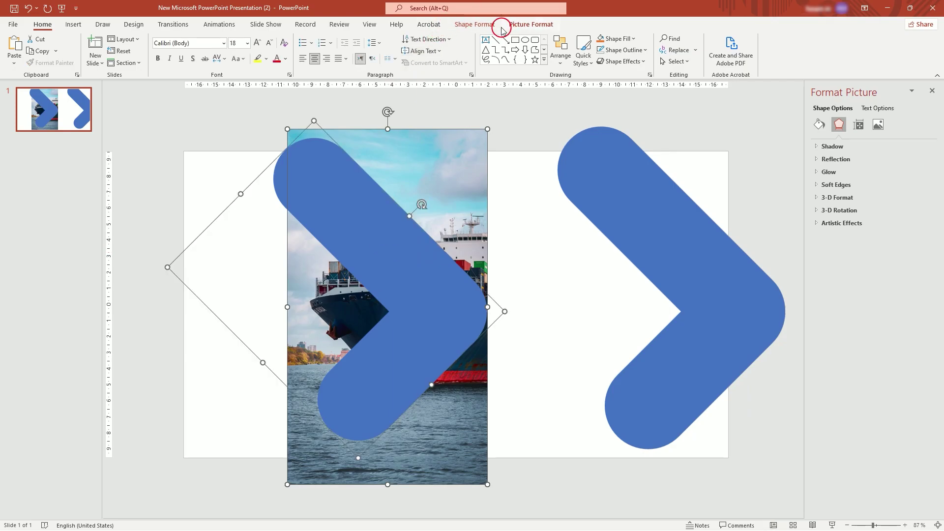
left_click(482, 25)
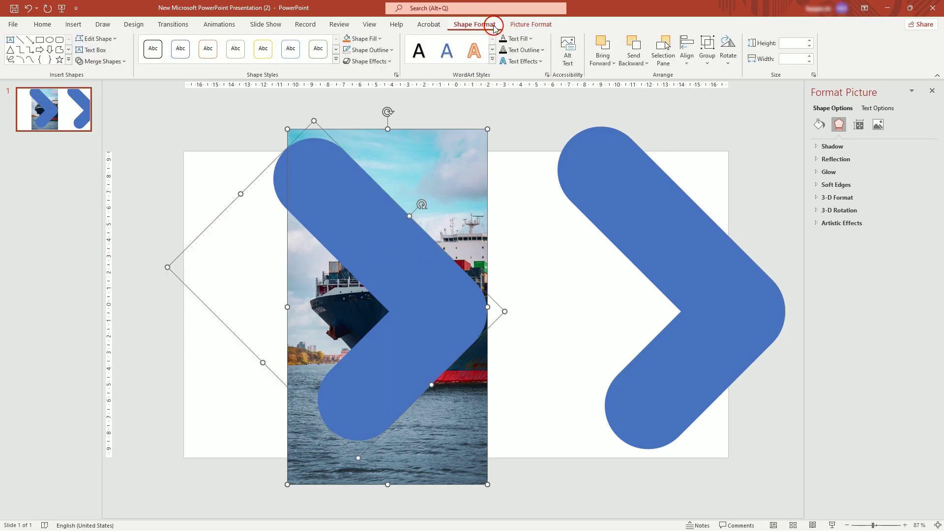
left_click(113, 62)
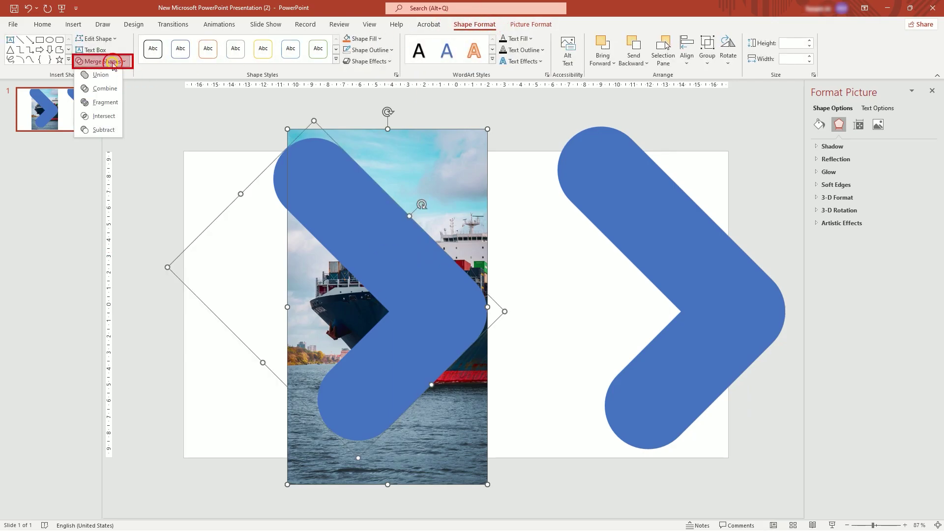
left_click(98, 116)
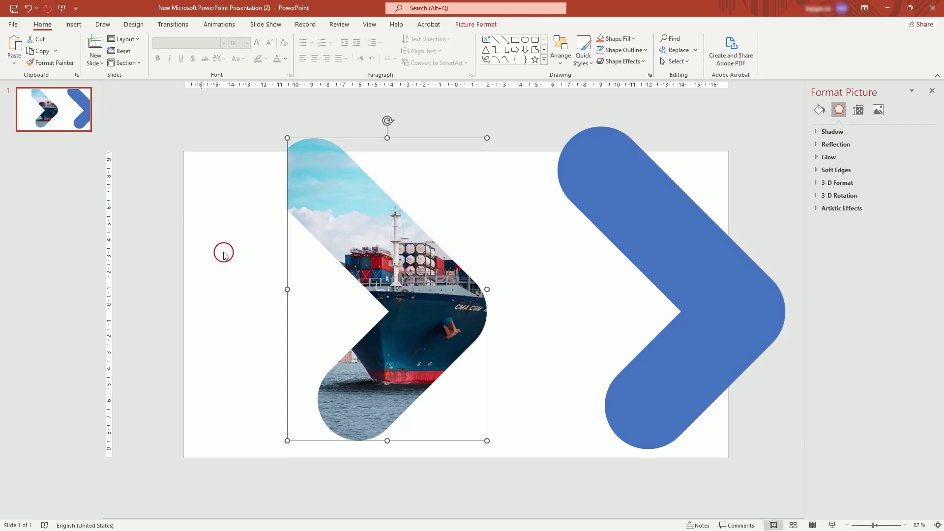
left_click(517, 233)
Bring back a full copy of the ship photo and crop it to a 6.49 × 5.97 cm piece around the bow.
key("ctrl+z")
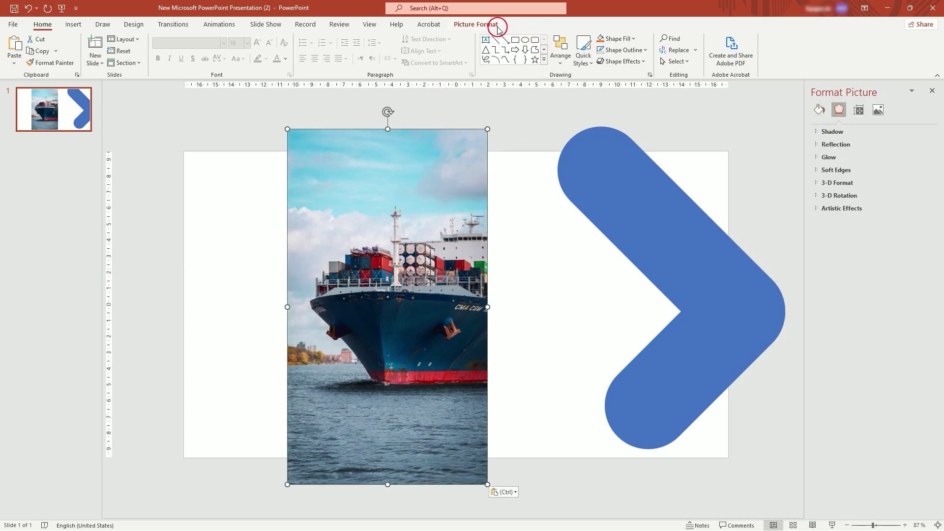
left_click(500, 26)
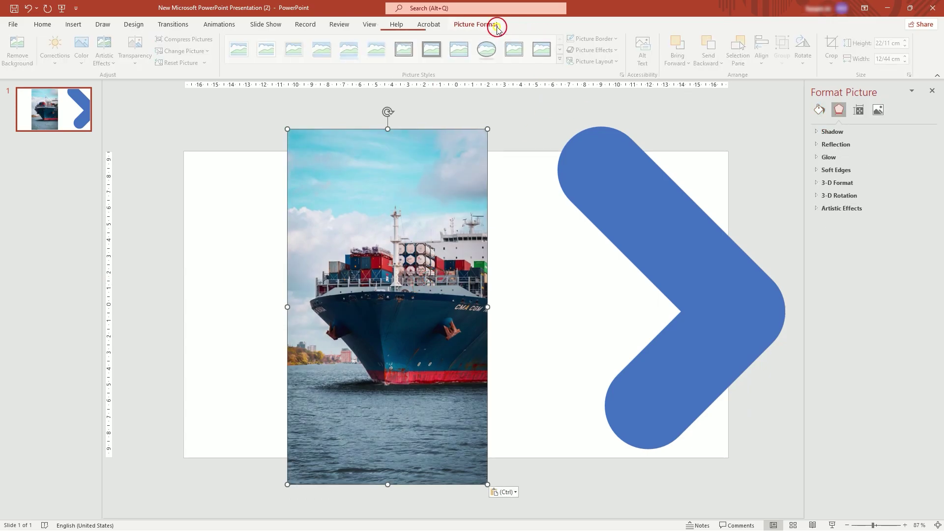
left_click(833, 43)
left_click_drag(386, 130, 386, 250)
left_click_drag(386, 484, 383, 353)
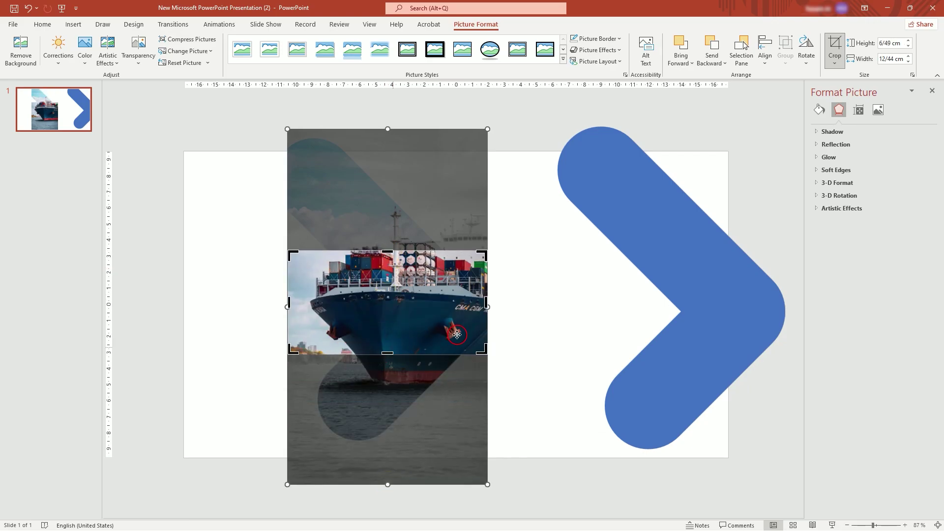
left_click_drag(485, 301, 391, 314)
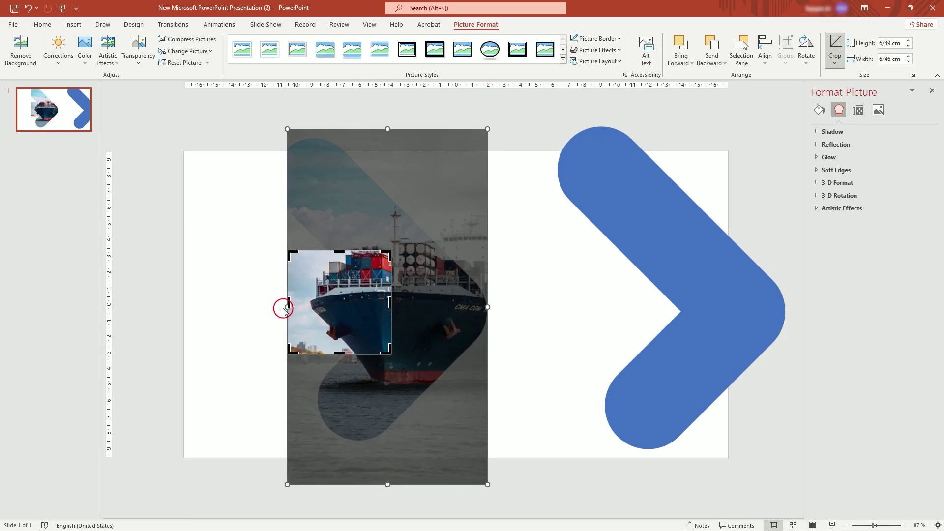
left_click_drag(288, 302, 295, 302)
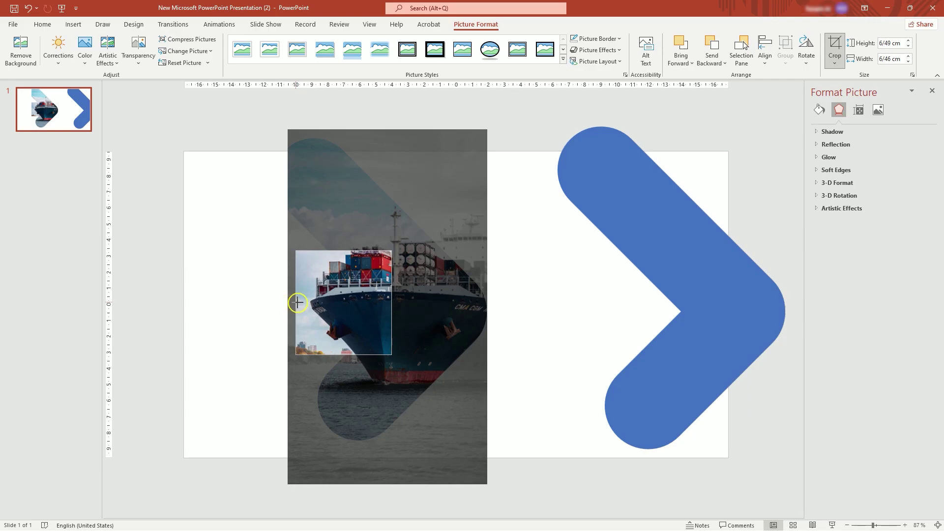
left_click(835, 48)
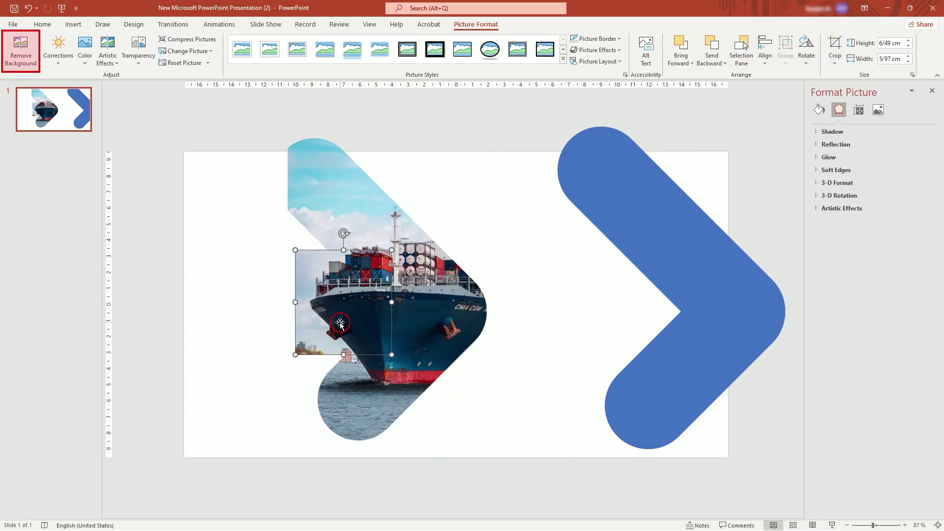
Remove the bow crop's background, keeping the deck, container stack and hull.
left_click(20, 49)
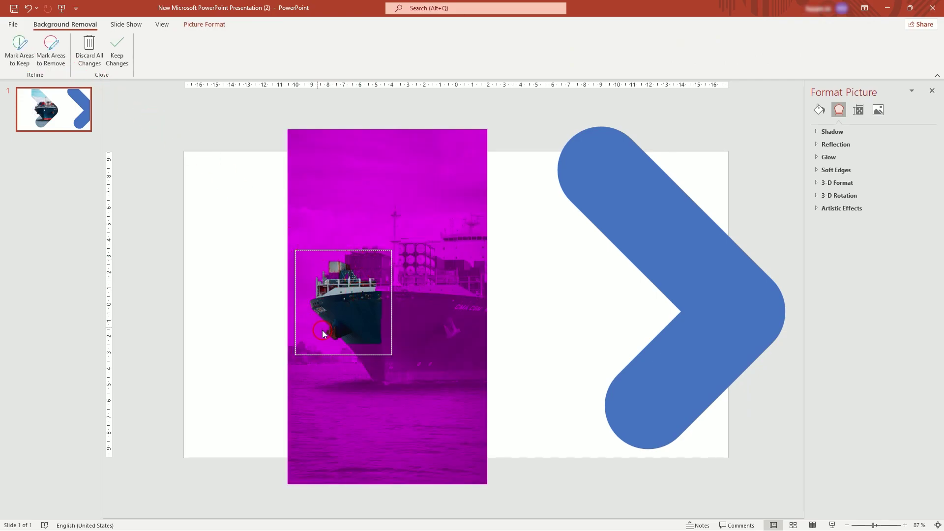
left_click_drag(875, 524, 883, 526)
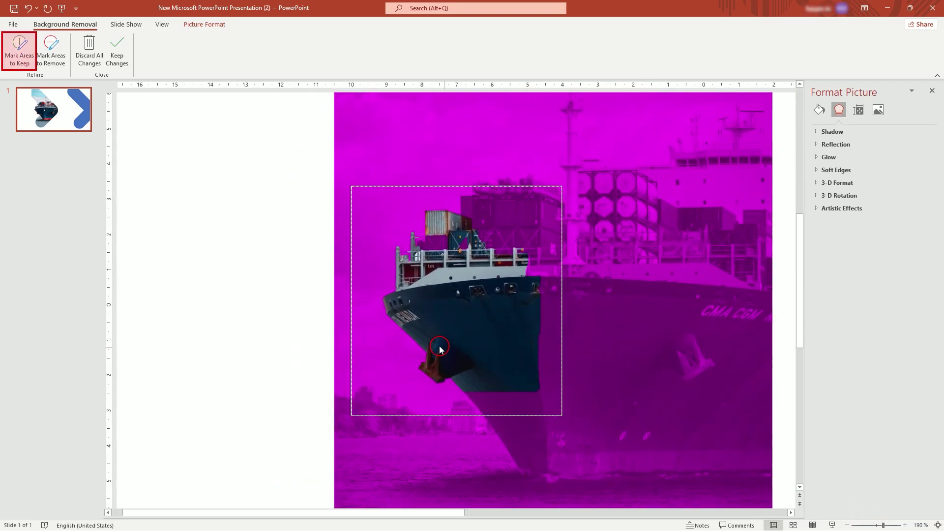
left_click(26, 52)
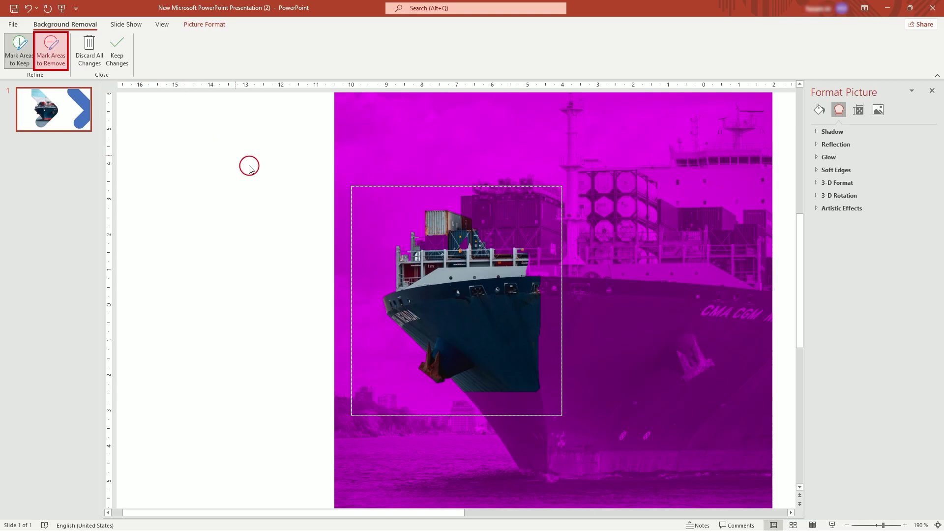
left_click_drag(470, 263, 463, 249)
left_click_drag(512, 268, 481, 240)
left_click_drag(485, 202, 472, 205)
mouse_move(544, 199)
left_mouse_down()
mouse_move(540, 308)
mouse_move(497, 394)
mouse_move(526, 399)
mouse_move(535, 263)
mouse_move(556, 398)
left_mouse_up()
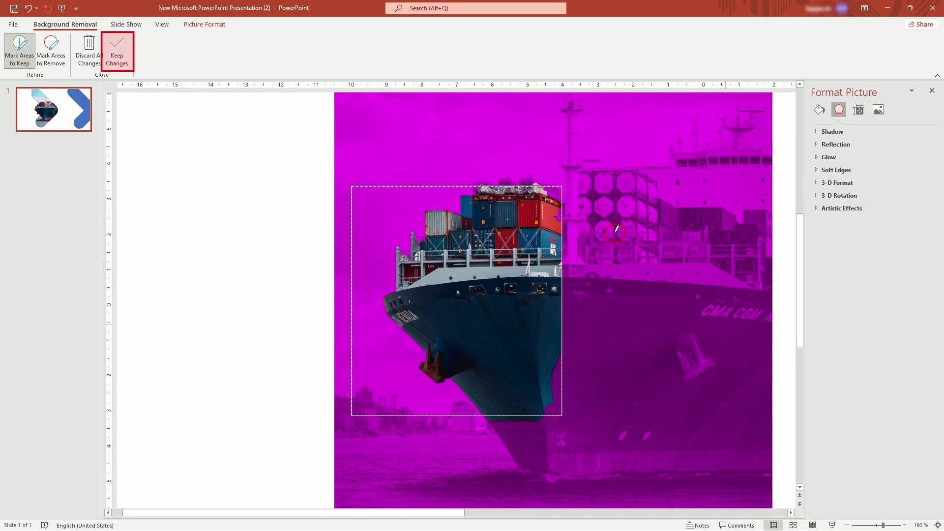
left_click(117, 53)
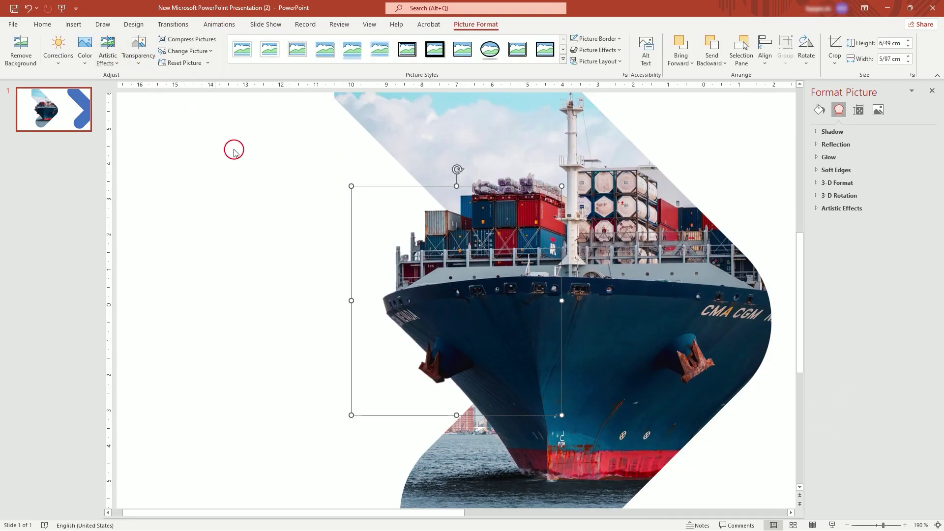
Group the background-free bow cutout with the chevron-clipped ship photo into one picture.
left_click_drag(882, 525, 873, 525)
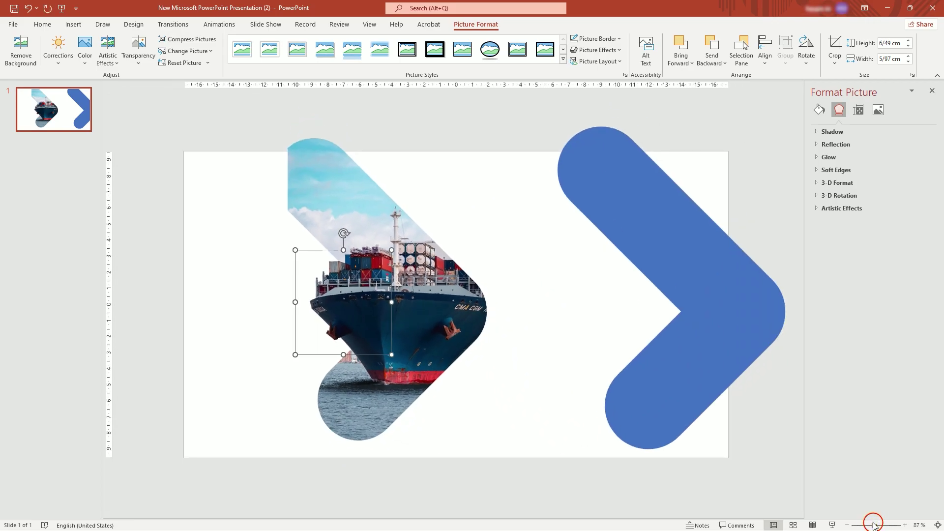
left_click(432, 149)
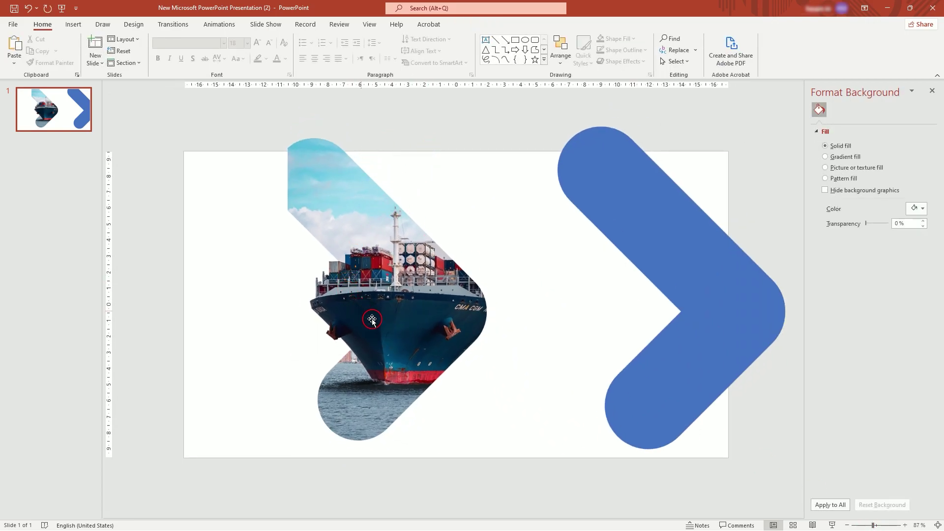
left_click_drag(421, 289, 491, 295)
key("ctrl+z")
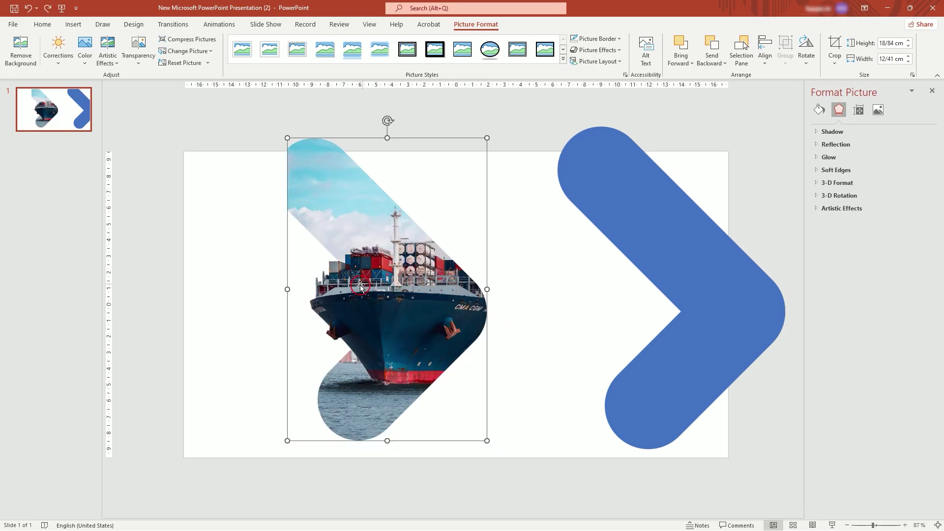
left_click(359, 286, "shift")
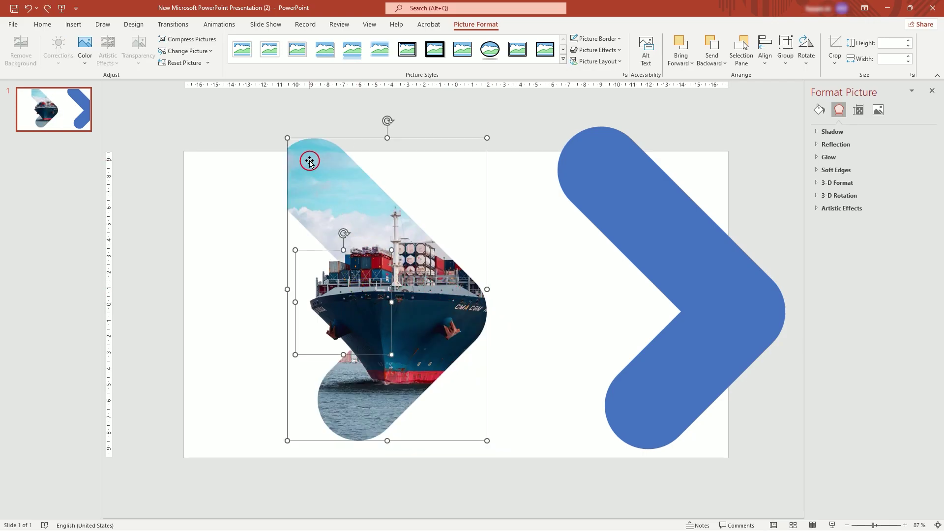
right_click(360, 186)
mouse_move(413, 253)
left_click(474, 254)
left_click(533, 266)
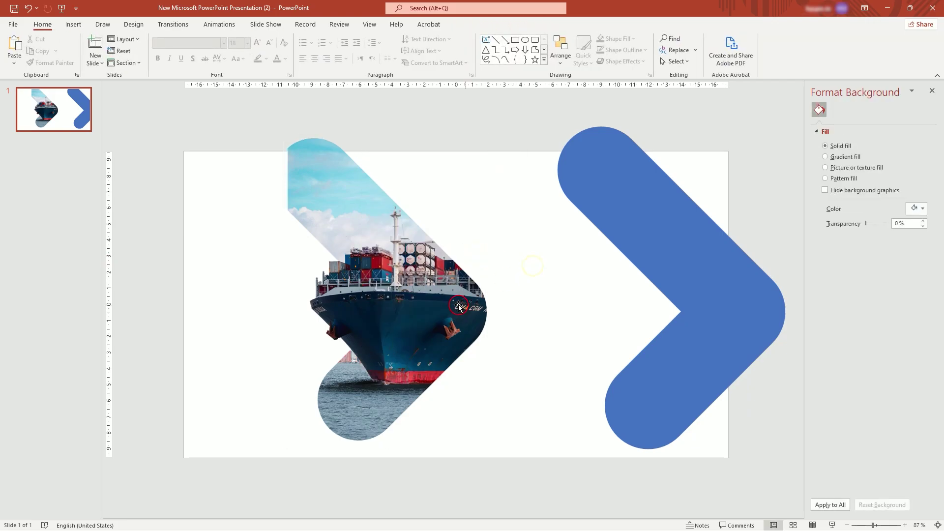
Enlarge the grouped ship picture from its left corners and move it slightly higher.
left_click(420, 305)
left_click_drag(284, 132, 255, 110)
left_click_drag(327, 481, 343, 468)
left_click_drag(449, 343, 449, 329)
Rotate the blue chevron into a V over the slide's top-right corner, lengthening its right arm.
left_click(708, 303)
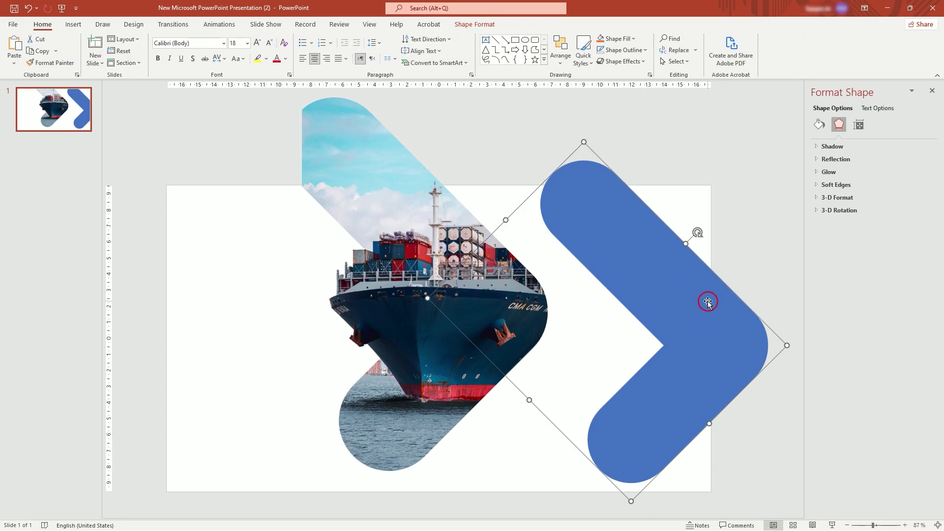
left_click_drag(694, 230, 710, 250)
left_click_drag(589, 344, 616, 206)
left_click_drag(665, 238, 742, 152)
left_click(599, 217)
Nudge the ship picture and the V slightly right, then zoom out to 66%.
left_click_drag(467, 312, 501, 320)
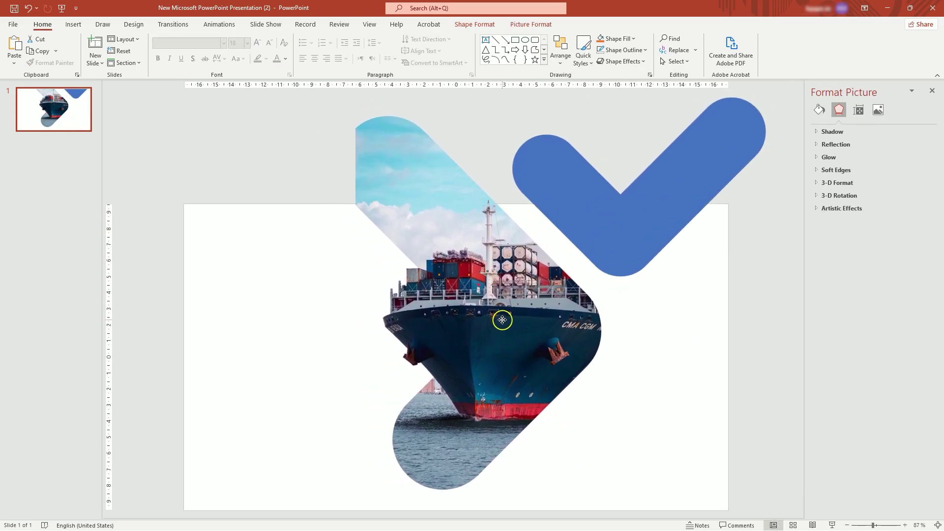
left_click(662, 227)
left_click(547, 301)
key("Right")
key("Right")
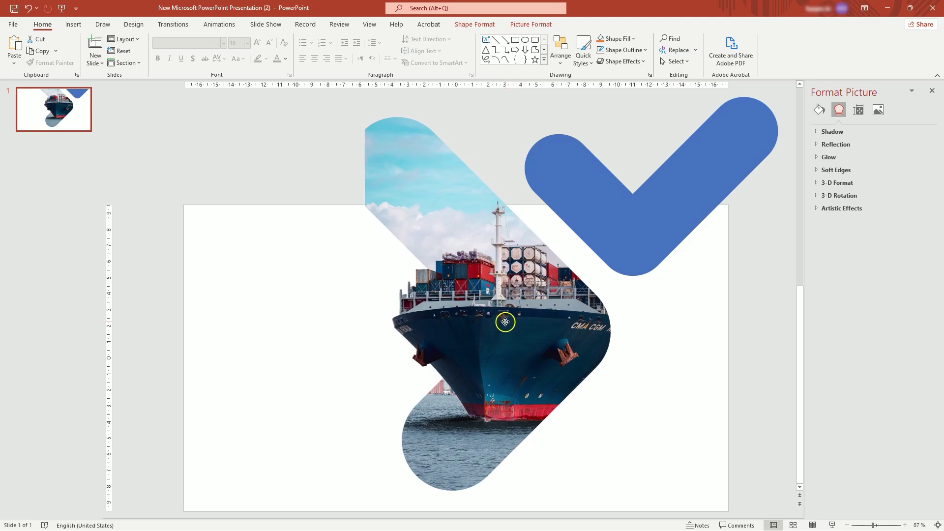
left_click(653, 242)
left_click_drag(629, 236, 648, 235)
left_click_drag(871, 525, 868, 525)
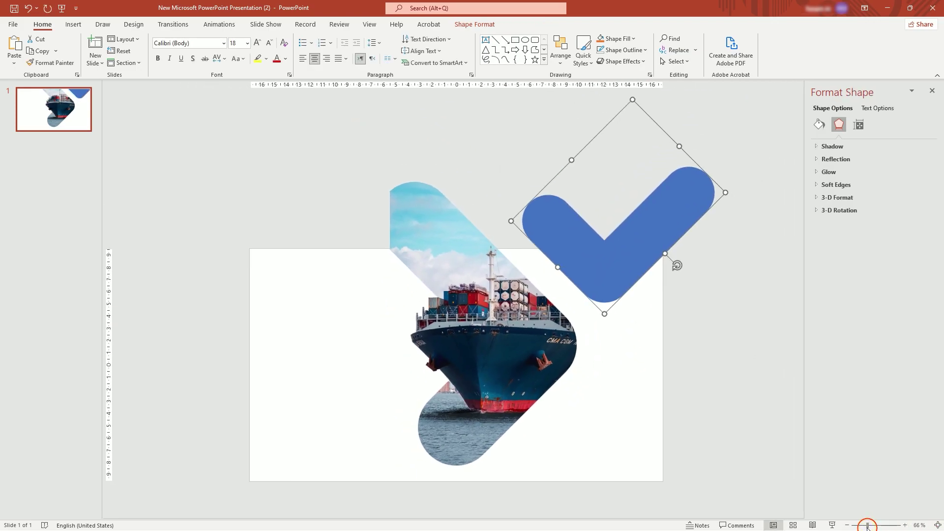
left_click(693, 367)
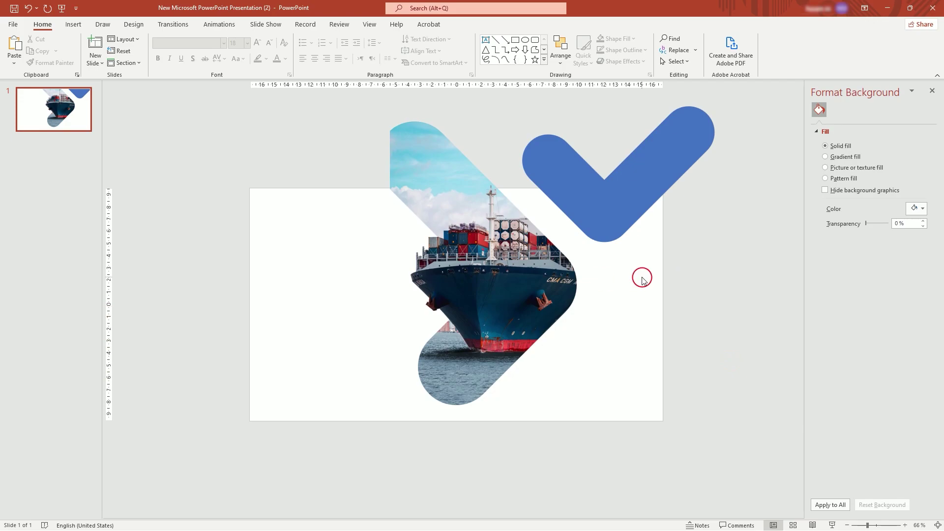
left_click(511, 278)
Slightly resize the ship chevron picture from its corner.
left_click_drag(585, 412, 573, 399)
left_click(640, 393)
left_click(618, 221)
left_click(588, 344)
Paste a copy of the ship photo, enlarge it over the V, and send it behind the V.
key("ctrl+v")
left_click_drag(409, 302, 646, 296)
left_click_drag(560, 181, 540, 146)
left_click_drag(633, 256, 632, 265)
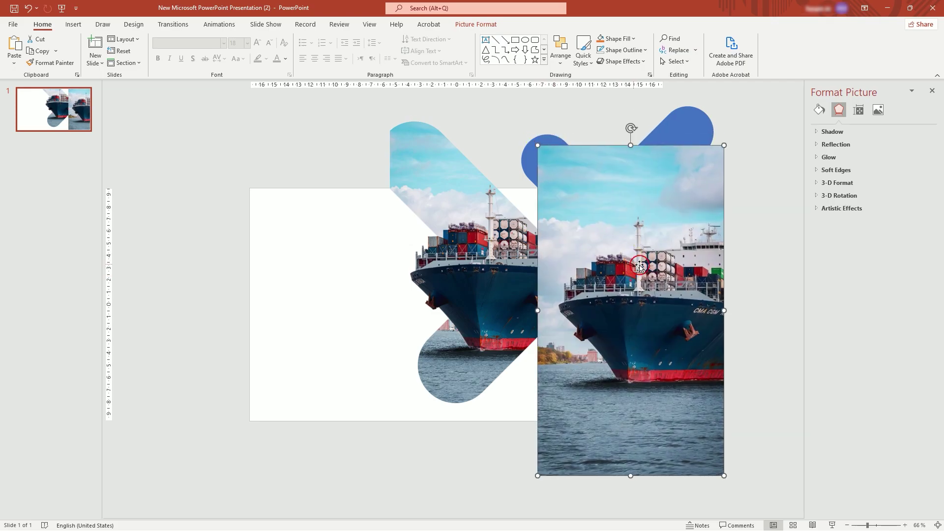
left_click(560, 49)
left_click(579, 105)
left_click_drag(663, 259, 663, 263)
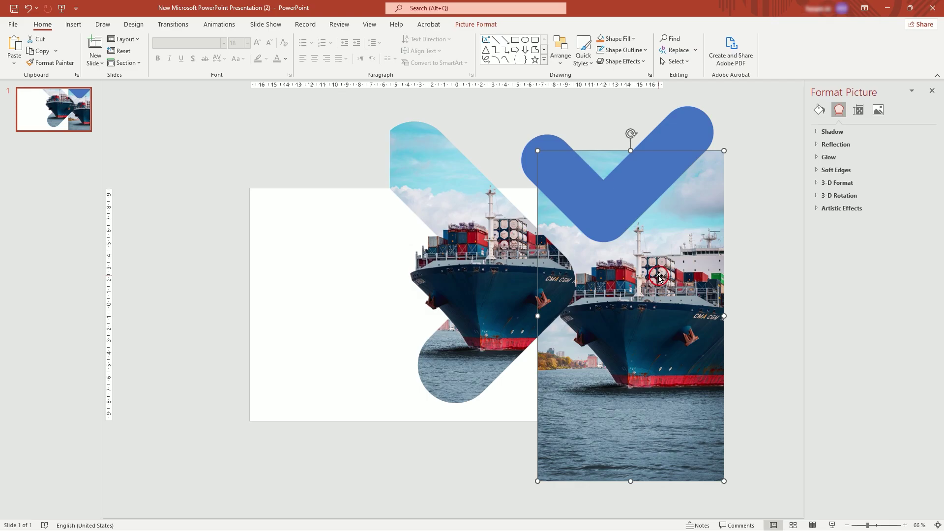
Intersect the photo with the V to leave a sky-filled V over the top-right corner.
left_click(640, 183, "shift")
left_click(474, 24)
left_click(102, 61)
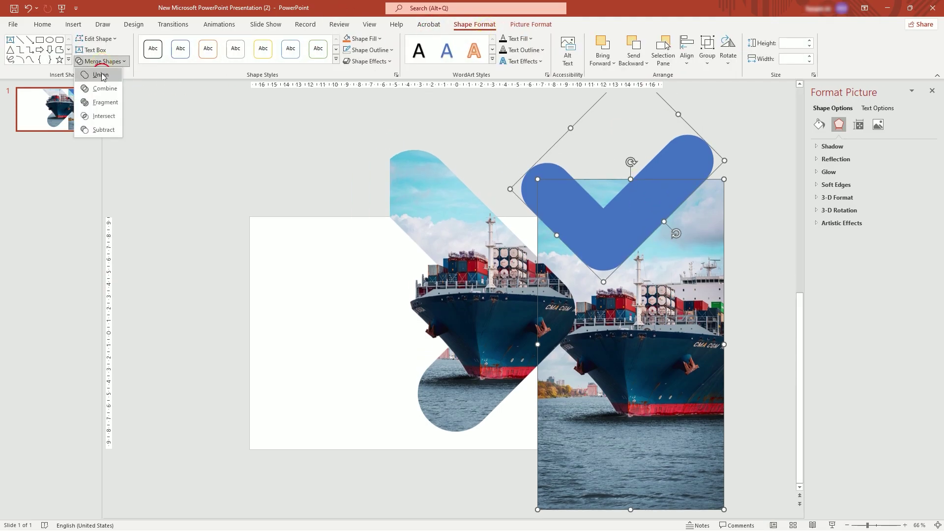
left_click(104, 116)
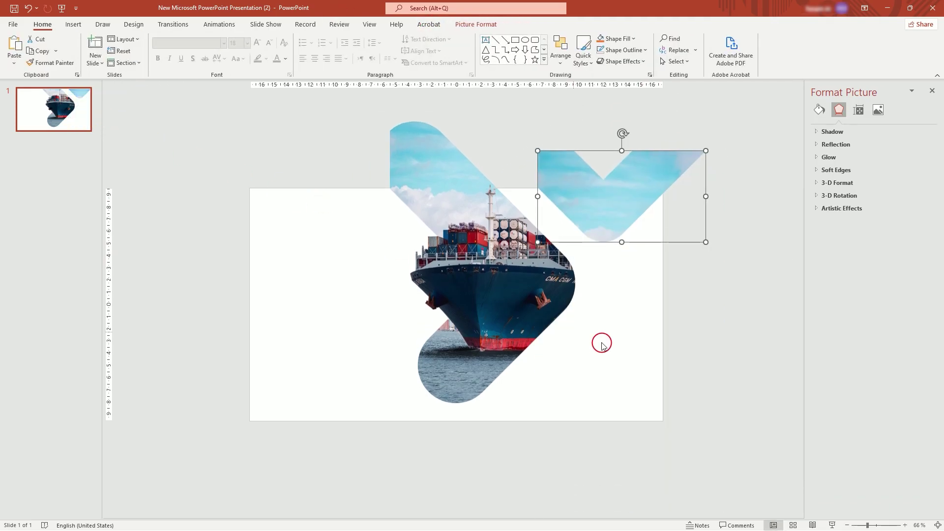
left_click_drag(605, 214, 605, 215)
Paste the cargo body text and the '20+ Years Of Experience' and '100K Satisfied Customers' stats onto the slide.
left_click(674, 298)
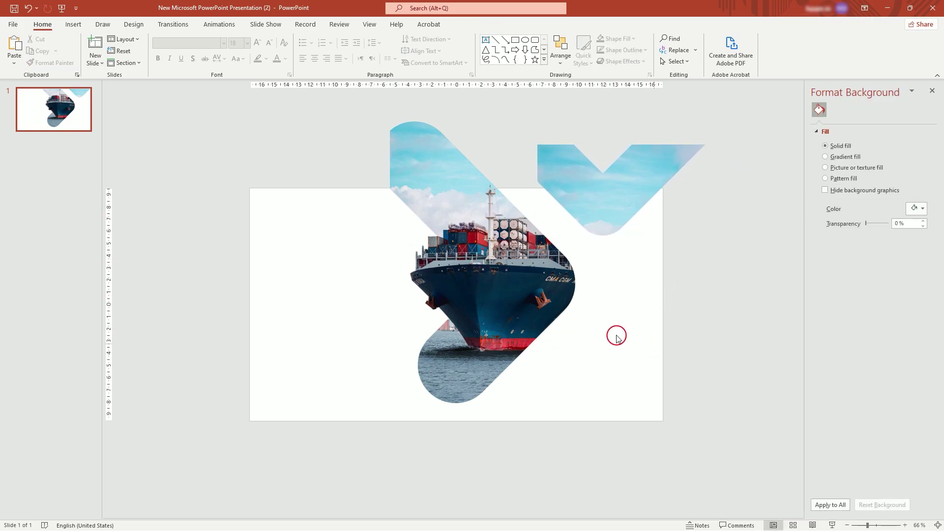
left_click(332, 320)
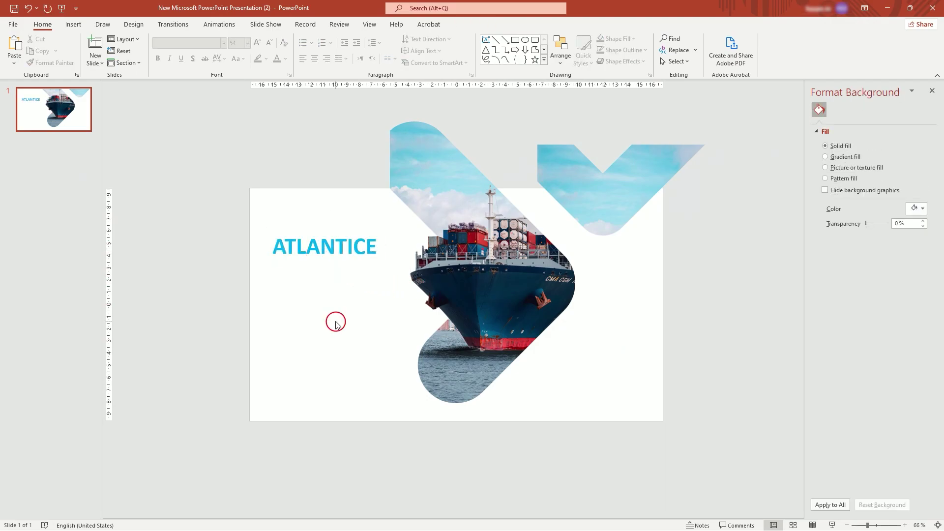
key("ctrl+v")
left_click(613, 412)
key("ctrl+v")
left_click(590, 386)
key("ctrl+v")
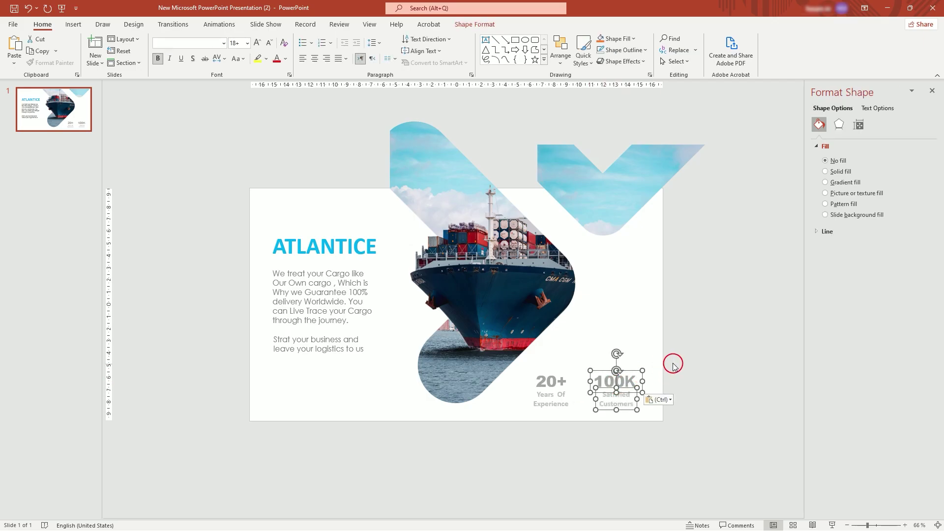
left_click(674, 364)
Duplicate slide 1 and return to the original first slide.
right_click(47, 121)
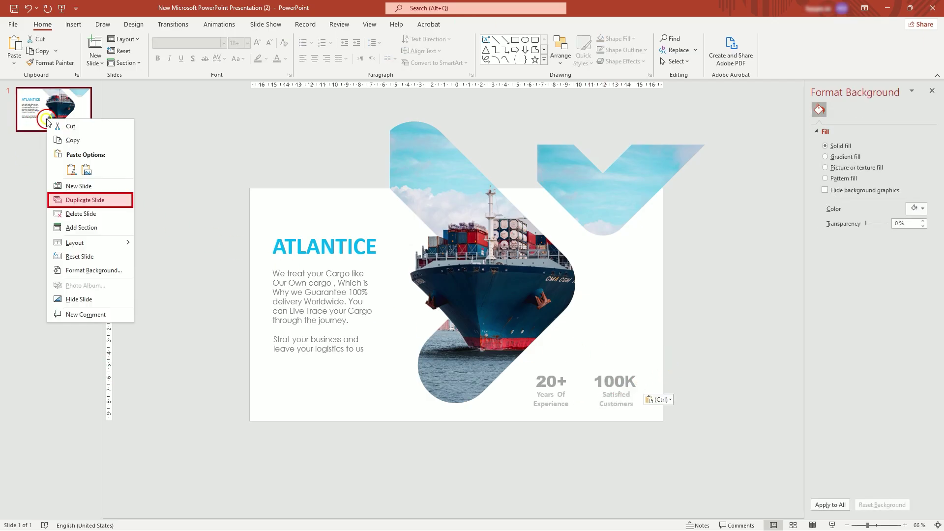
left_click(121, 201)
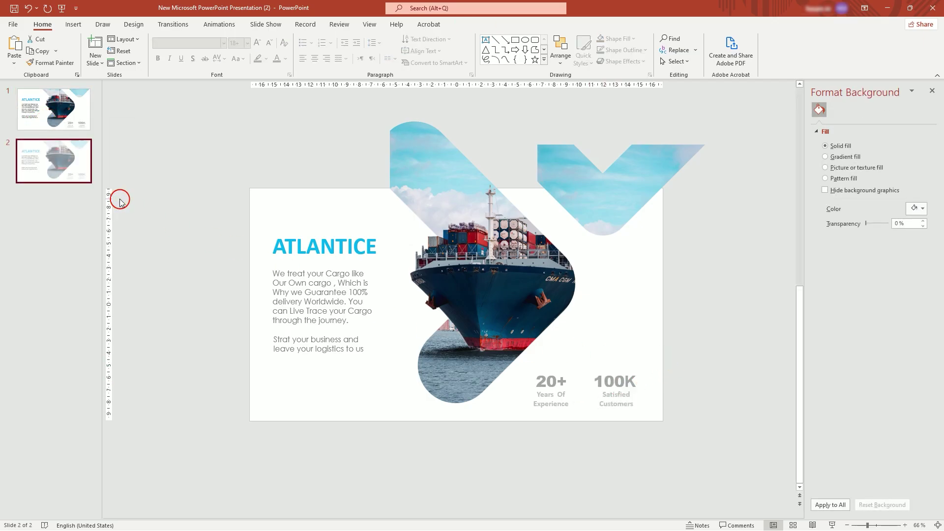
left_click(74, 124)
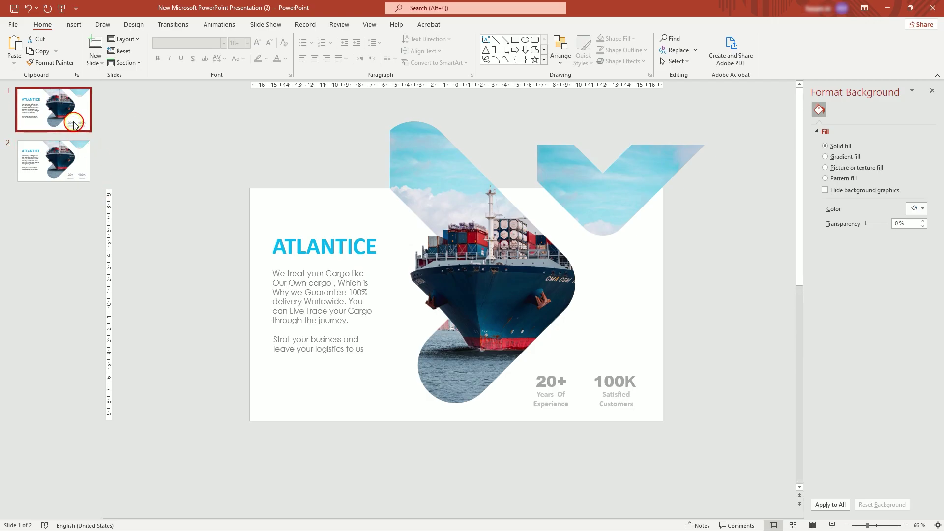
On slide 1, drag the ship photo, title and body text off the left edge.
left_click(458, 275)
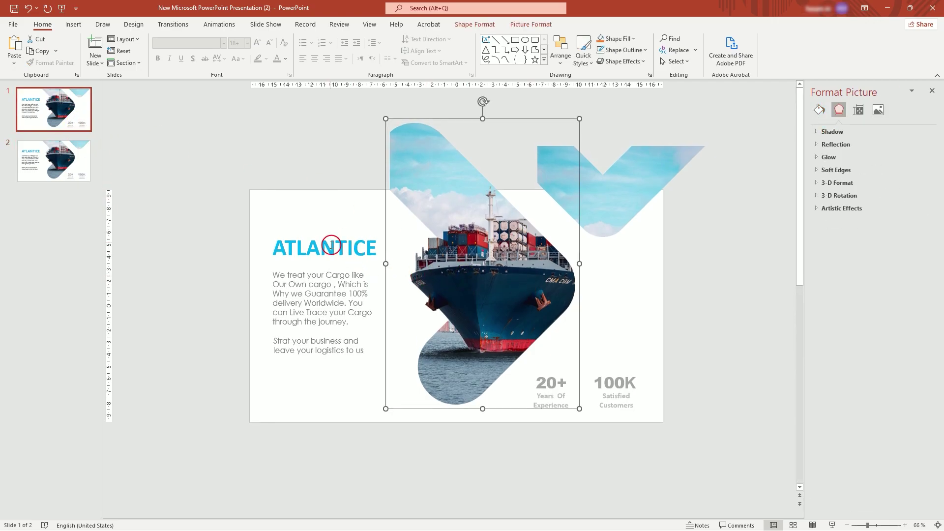
left_click(332, 244, "shift")
left_click(342, 294, "shift")
left_click_drag(529, 280, 202, 278)
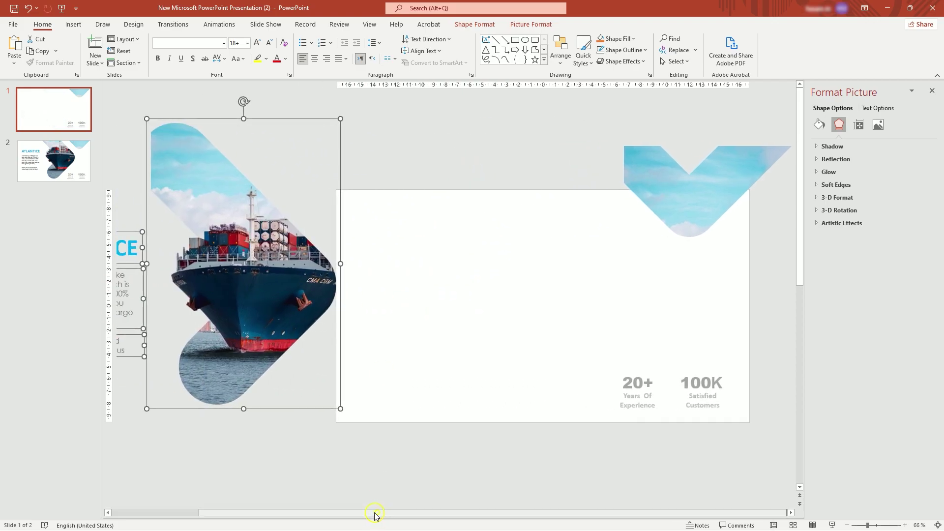
left_click_drag(375, 513, 288, 513)
Nudge the title and body text, then set their text fill to 100% transparency.
left_click(248, 238)
left_click_drag(249, 238, 299, 245)
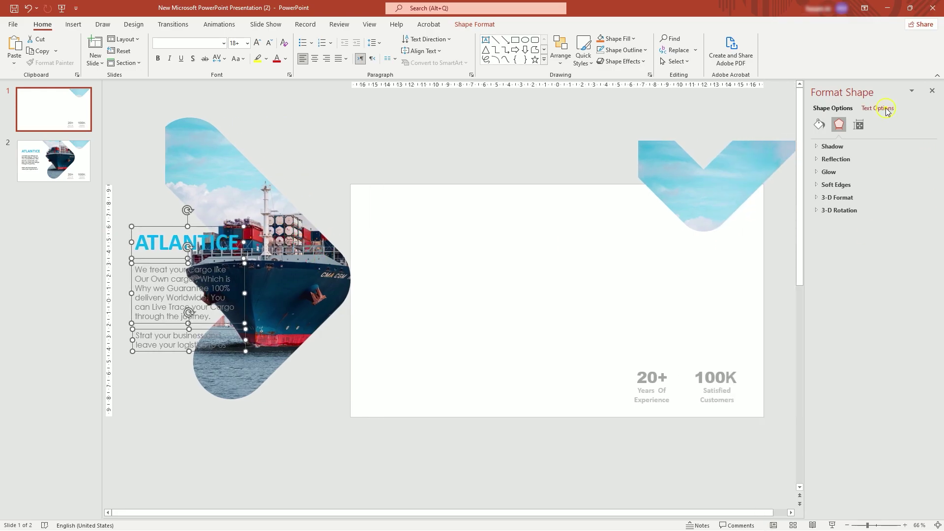
left_click(825, 127)
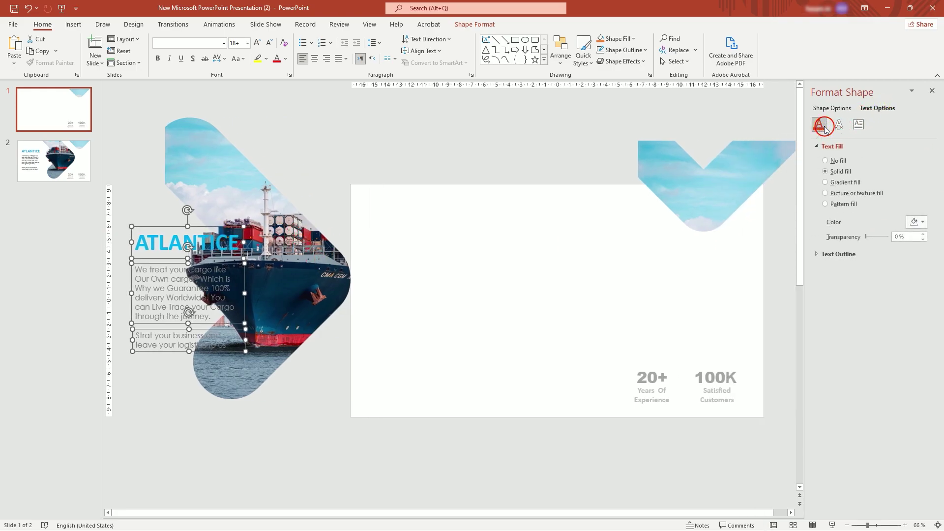
left_click_drag(873, 238, 918, 239)
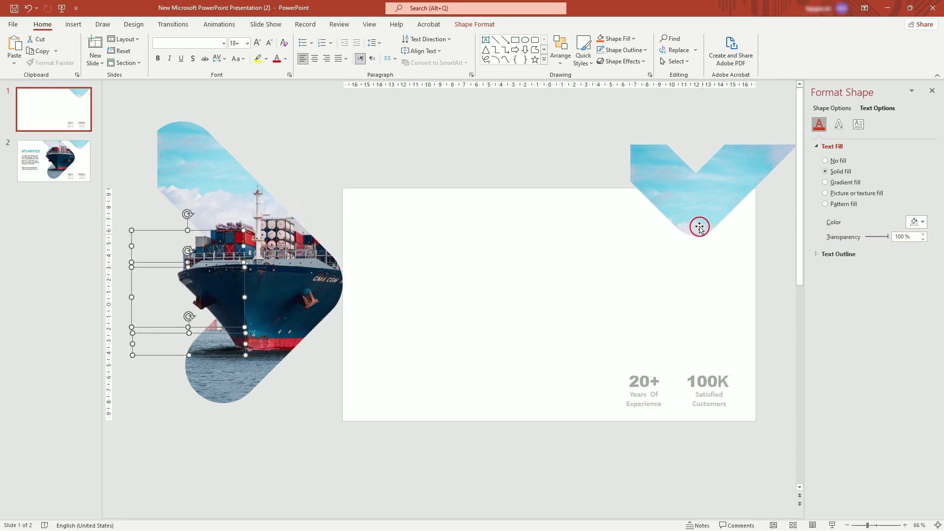
Shift the 100K and 20+ stats further right and select both stats together.
left_click(699, 227)
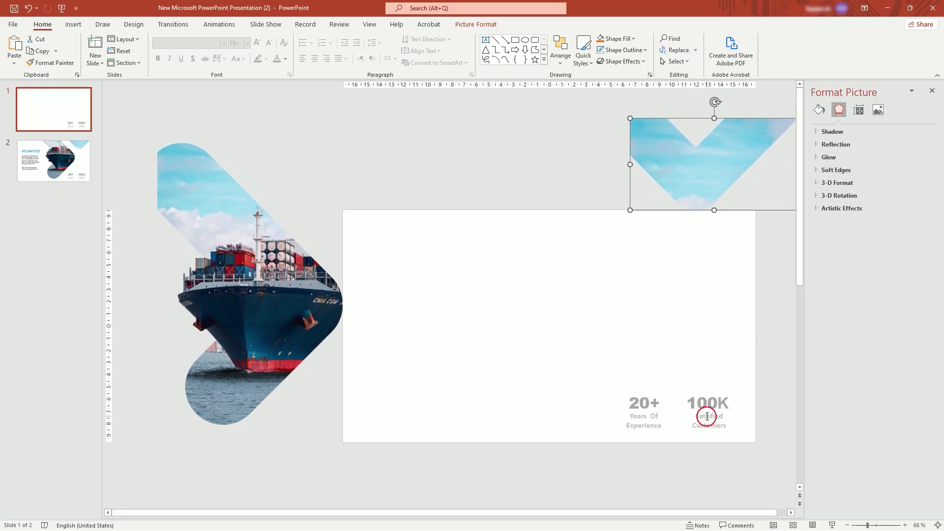
left_click(707, 417)
left_click_drag(718, 369, 735, 366)
left_click(650, 401)
left_click_drag(657, 369, 687, 370)
left_click_drag(774, 349, 637, 435)
Set the selected stats' text fill to 80% transparency.
left_click(876, 108)
left_click_drag(866, 236, 887, 239)
left_click(681, 230)
Apply the Morph transition to slide 2 and play it as a slide show.
left_click(54, 161)
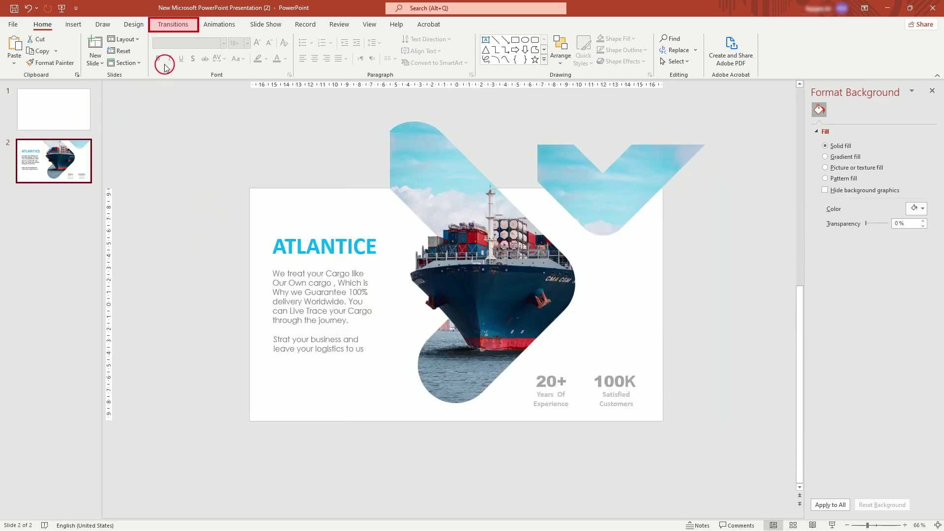
left_click(173, 25)
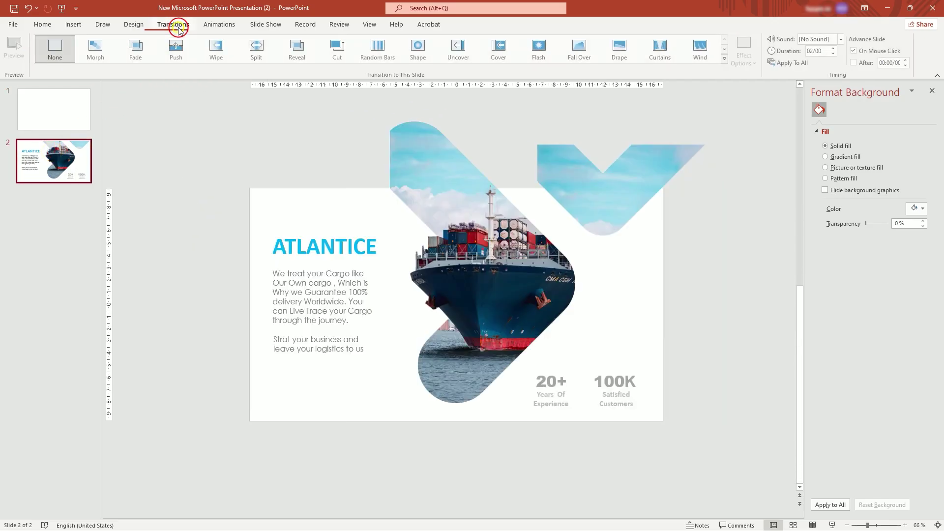
left_click(100, 57)
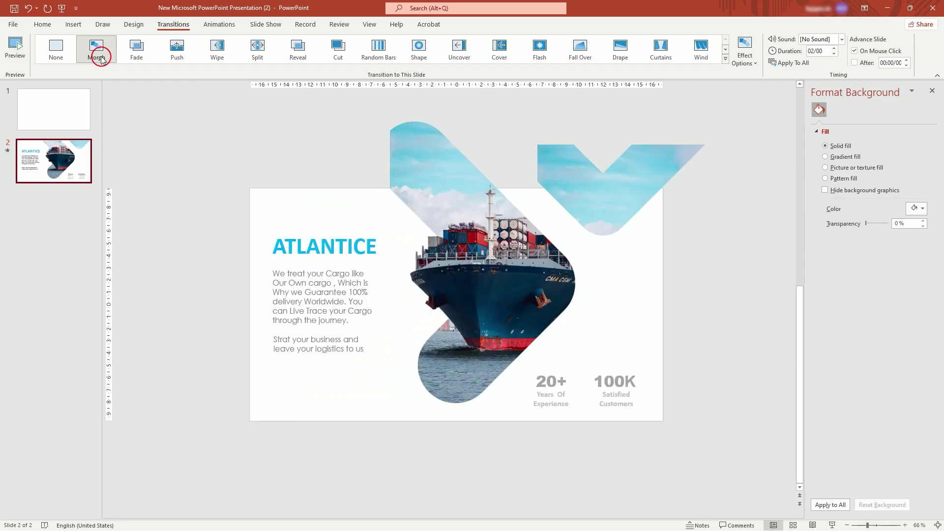
key("shift+F5")
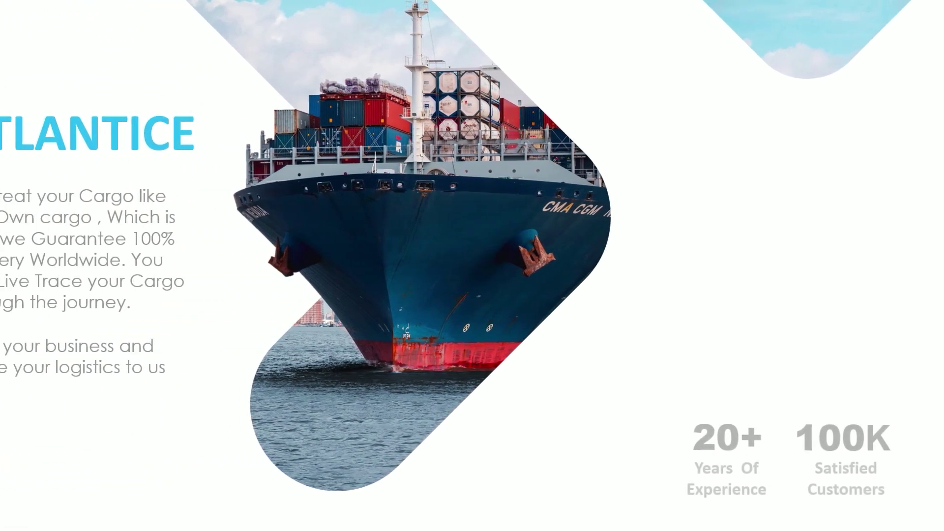
key("Right")
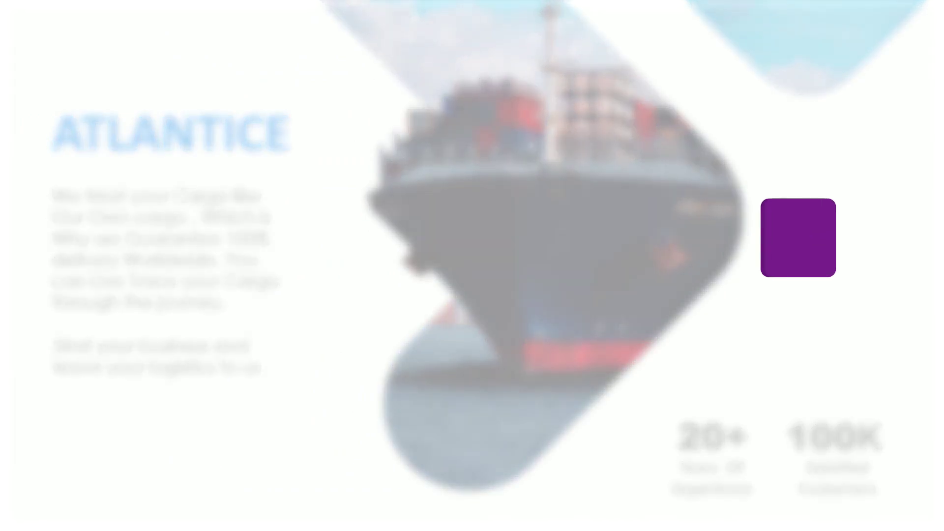